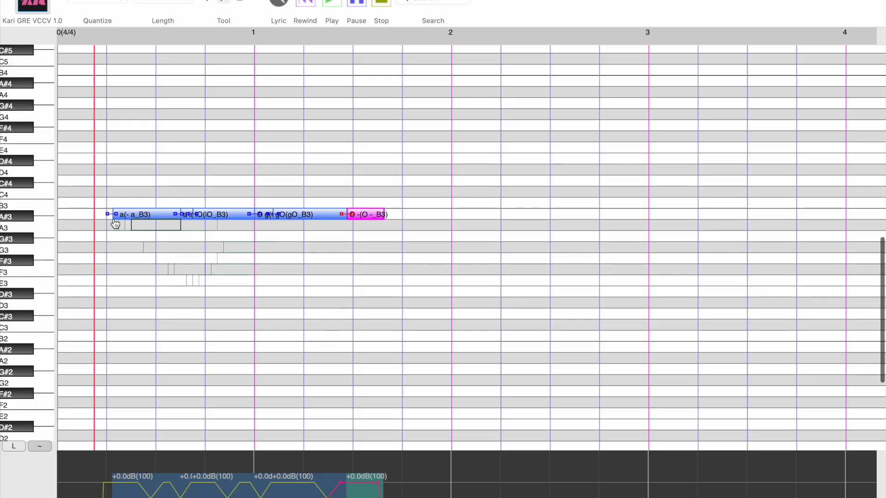
- Select the phrase's first note and open its lyric for inspection
left_click(139, 221)
key("Right")
key("Right")
key("Right")
key("Right")
key("Left")
key("Left")
key("Left")
key("Left")
key("Left")
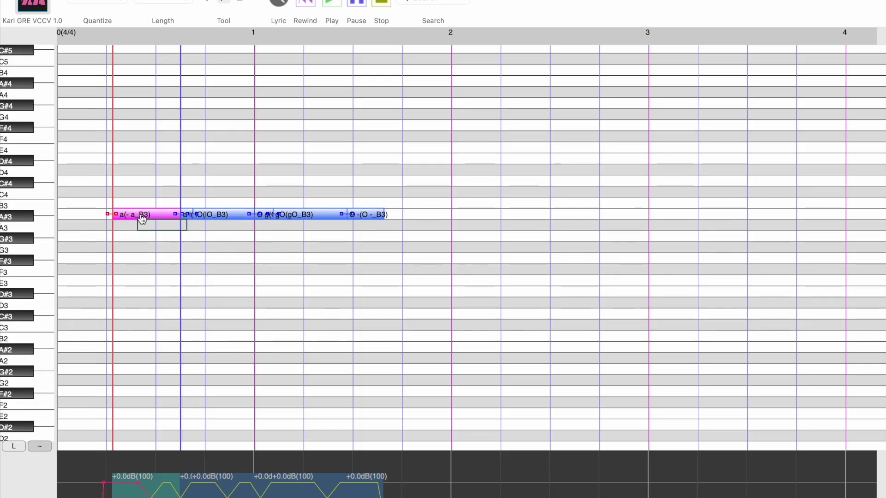
left_click(108, 36)
left_click(395, 81)
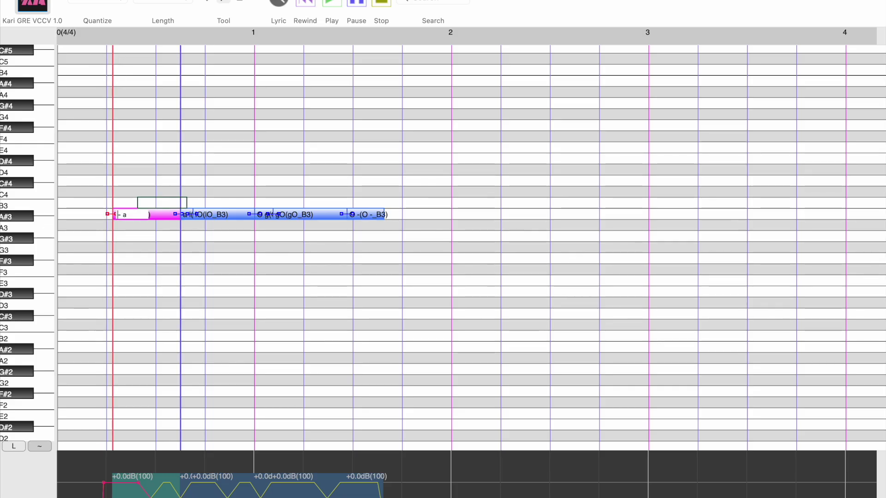
key("shift+Right")
key("shift+Right")
- Examine the lyrics of the remaining notes one after another, from the second note to the phrase's final note
left_click(187, 221)
double_click(187, 222)
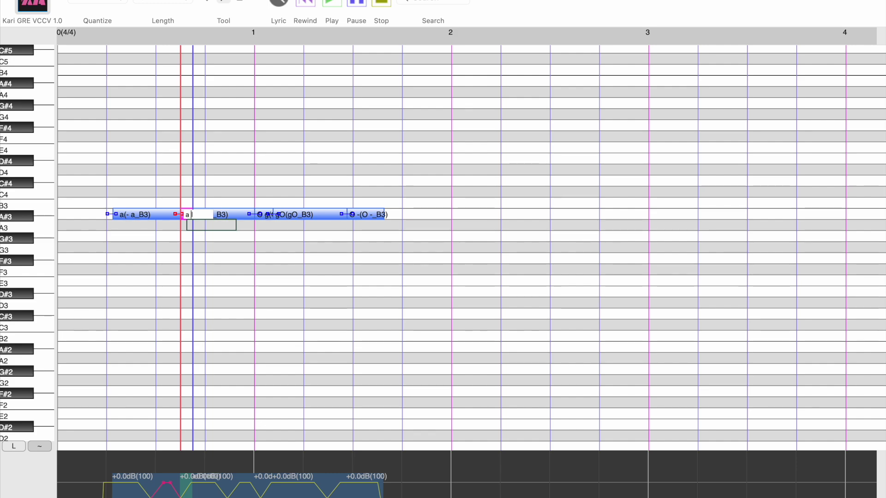
double_click(226, 217)
key("Left")
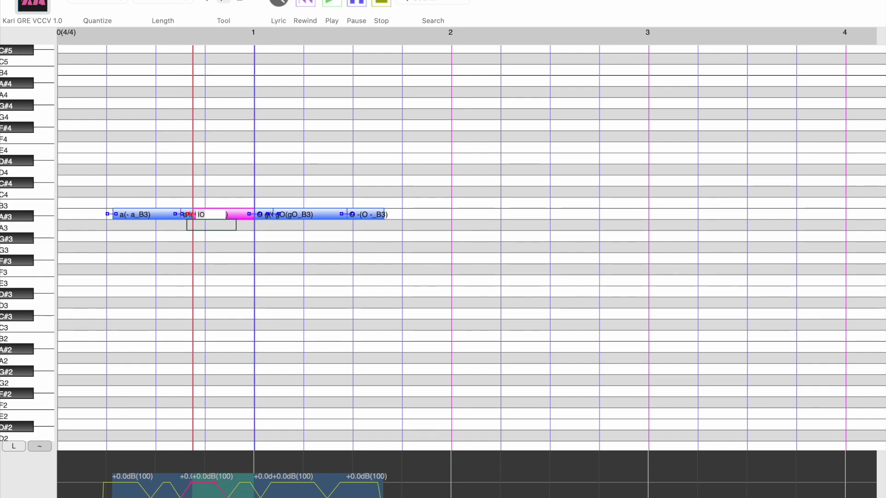
key("Tab")
type("O g")
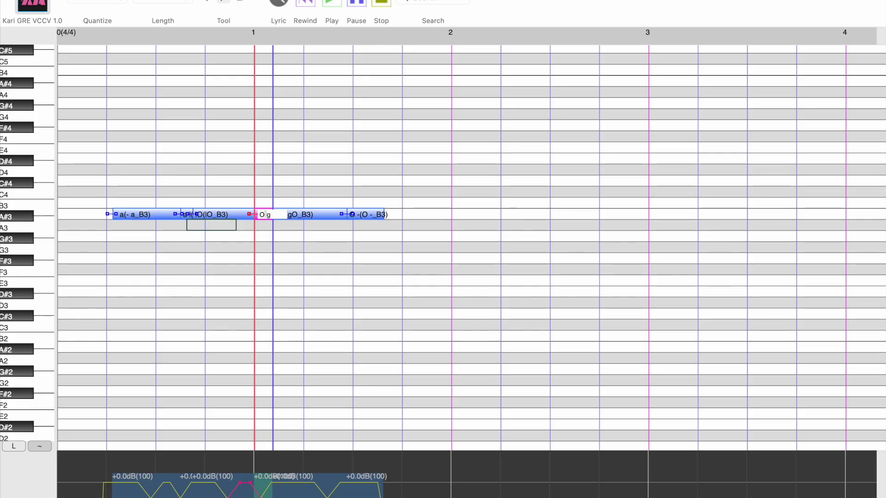
key("Tab")
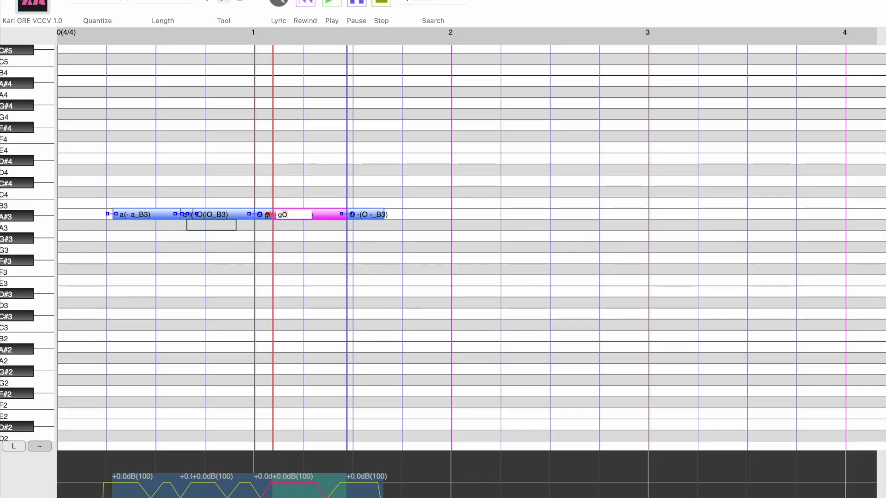
key("Tab")
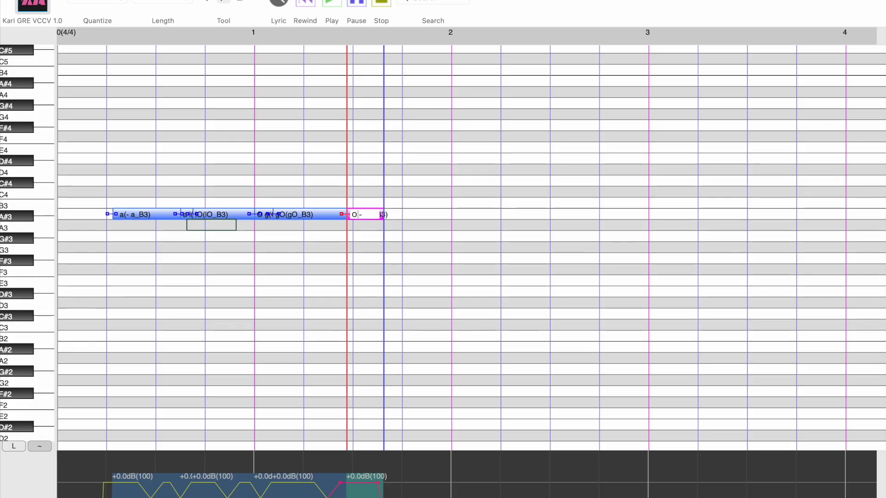
left_click(304, 216)
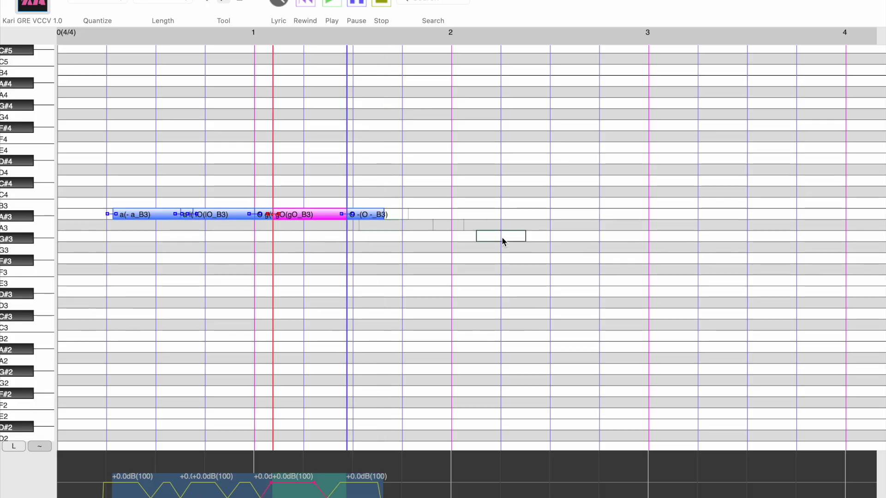
mouse_move(379, 217)
left_mouse_down()
mouse_move(607, 223)
mouse_move(380, 223)
left_mouse_up()
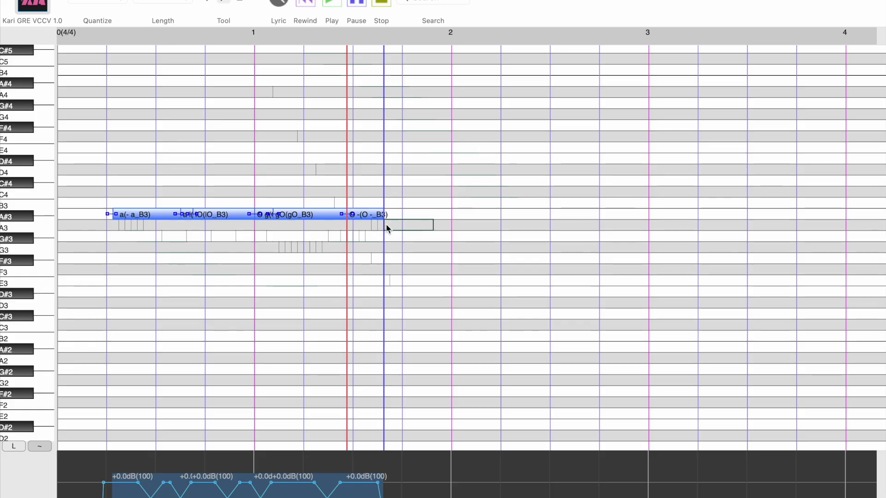
- Draw a new note after the existing phrase, on the same pitch row, and set its lyric to "la"
left_click_drag(424, 215, 500, 217)
left_click(473, 217)
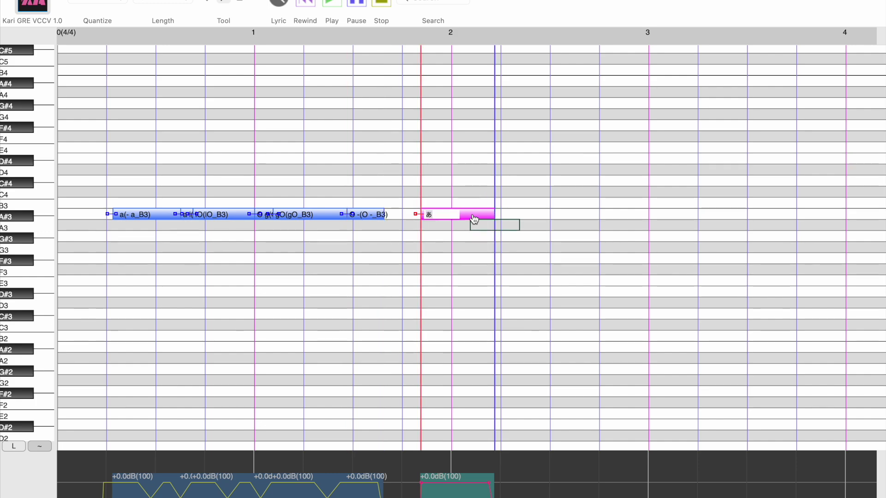
type("ha")
key("Return")
left_click(513, 190)
double_click(454, 218)
- Draw a higher note directly after the "la" note and try the lyric "al al" on it
left_click(516, 192)
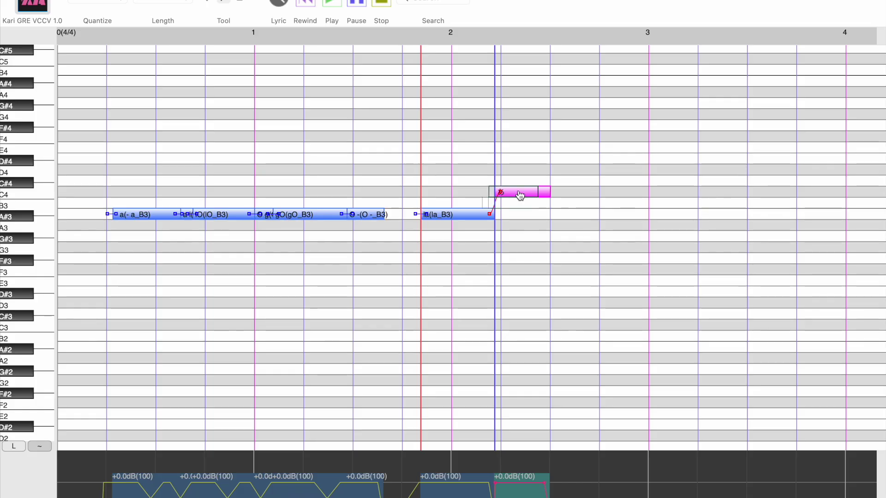
left_click(520, 193)
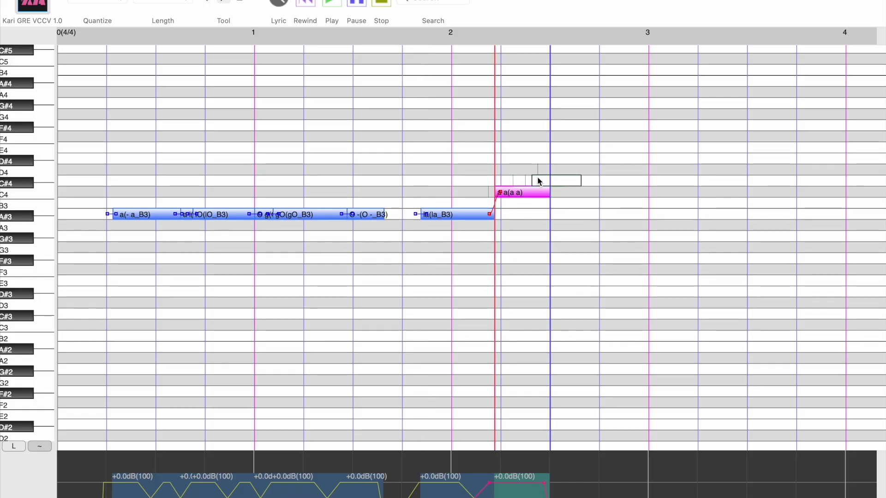
double_click(521, 192)
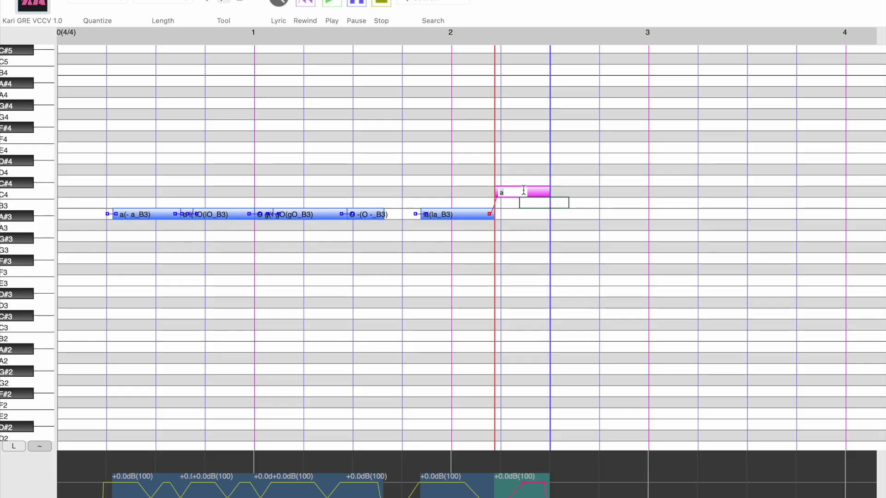
type("al a")
key("Return")
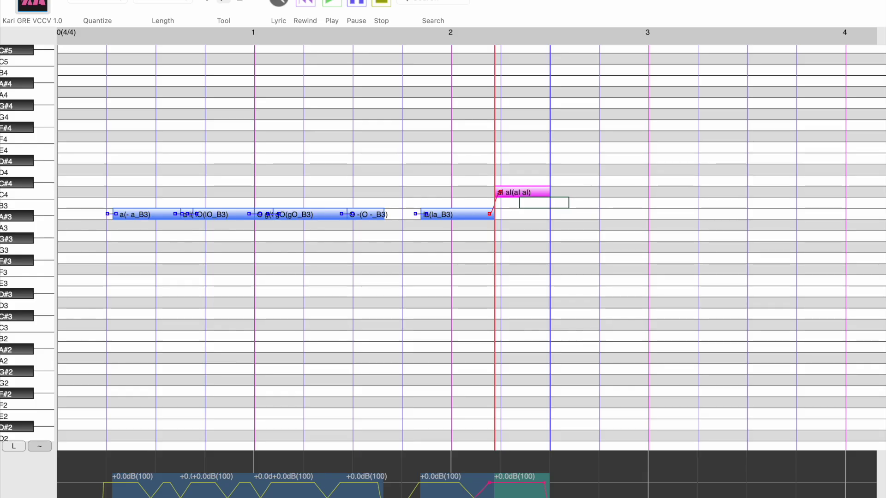
left_click(478, 214)
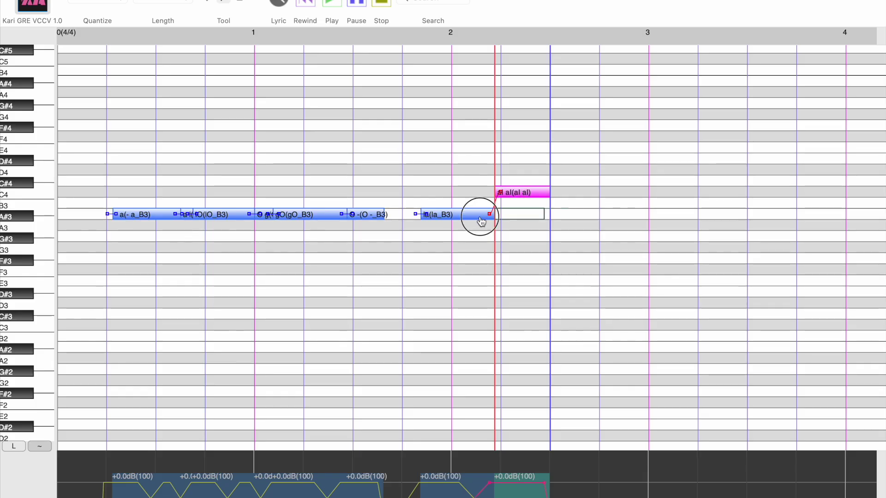
left_click(529, 193)
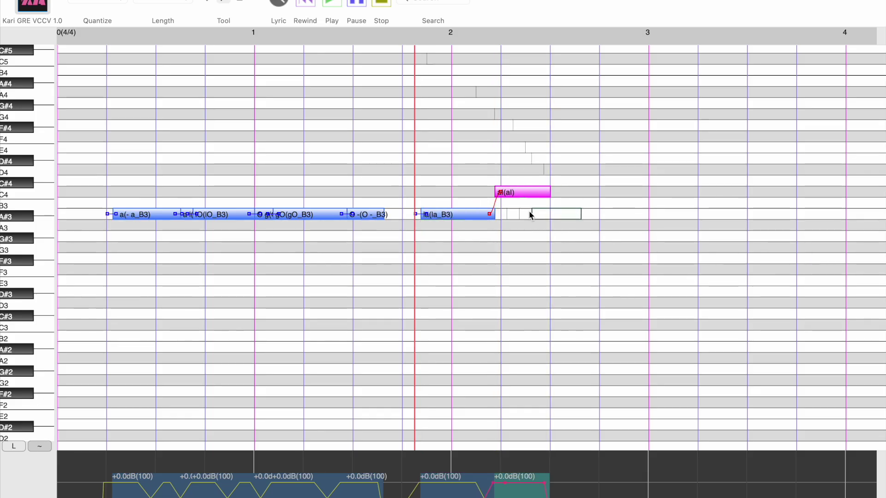
- Set the higher note's lyric to "a a" and follow it with a short "a l" note on the same pitch
double_click(529, 197)
type("a a")
key("Return")
double_click(504, 195)
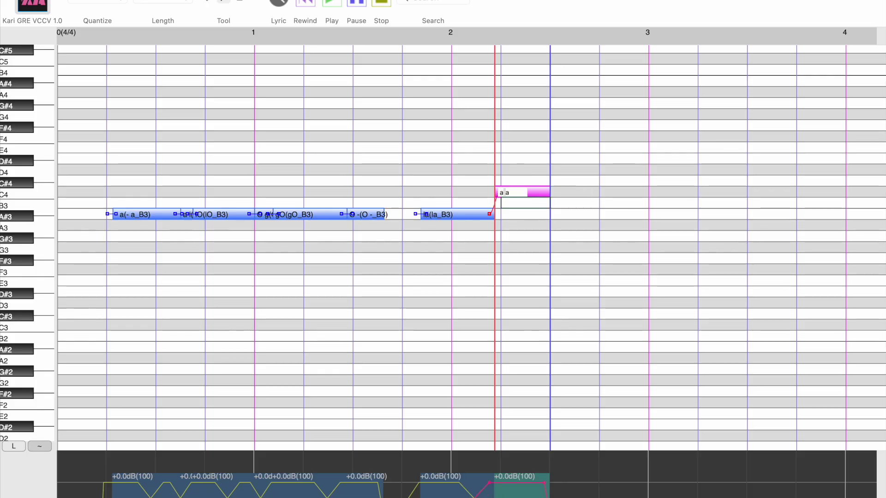
left_click(533, 194)
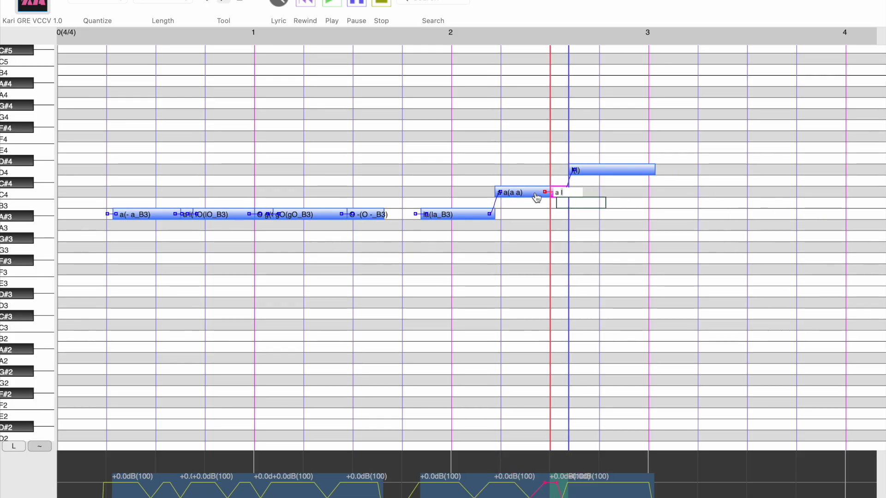
left_click(535, 194)
- Add a short closing note with the lyric "l -" after the highest note, and delete the whole "la" test phrase
left_click(598, 172)
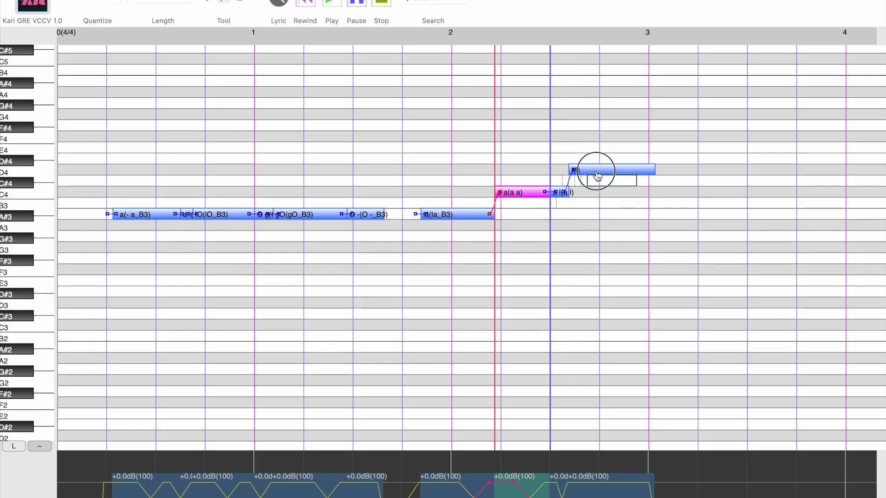
left_click(599, 174)
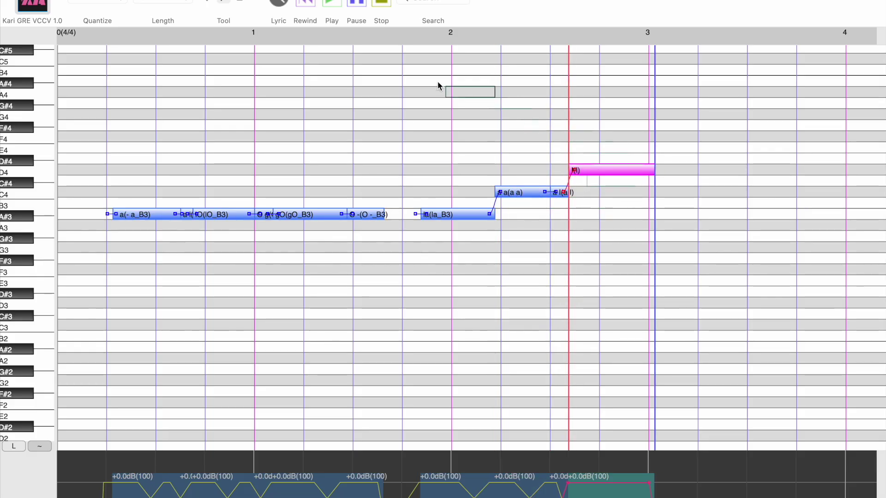
left_click(402, 43)
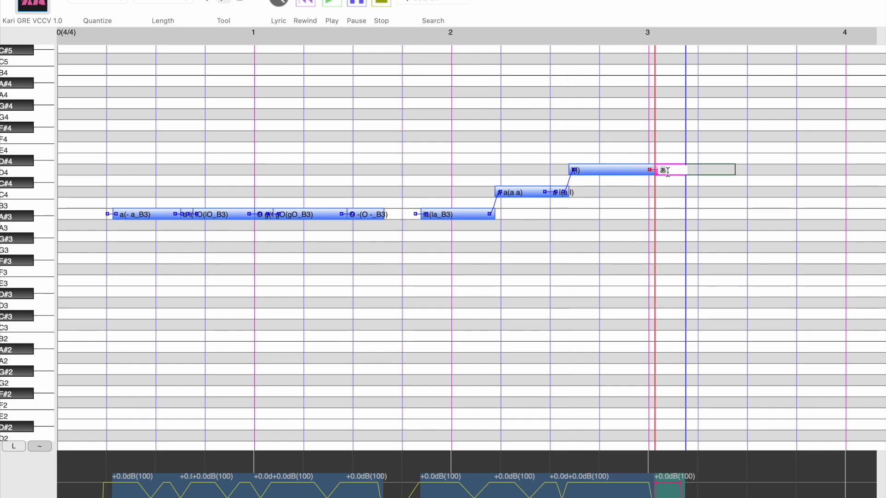
type("l -")
key("Return")
left_click(680, 173)
double_click(667, 171)
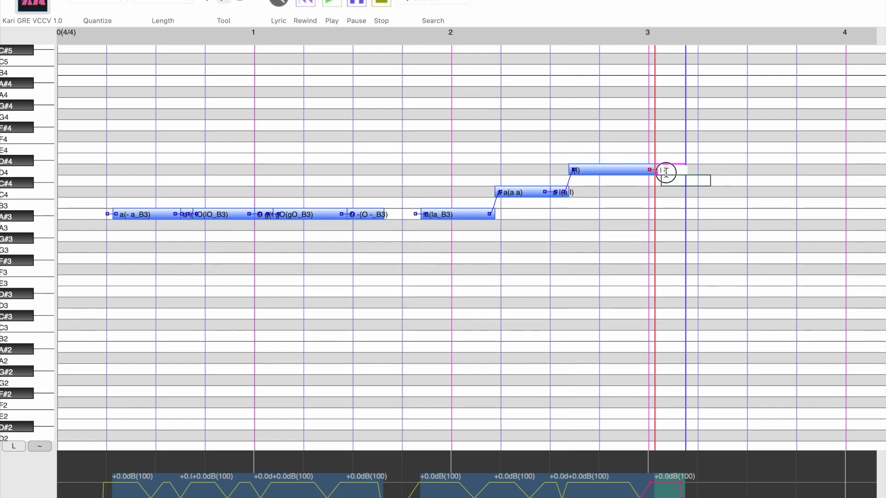
left_click(636, 175)
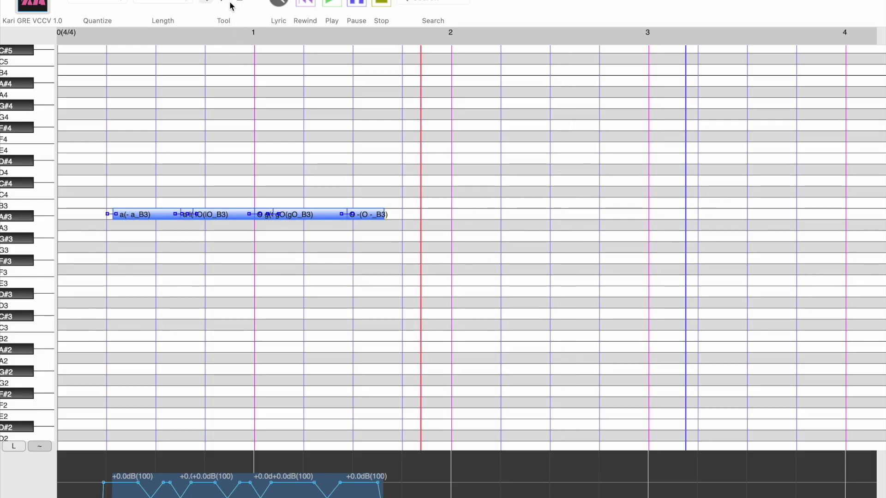
- Draw two adjacent notes around measure 2 on the original phrase's pitch row, with the lyrics "ke" and "e O"
left_click(225, 2)
left_click_drag(471, 214, 570, 215)
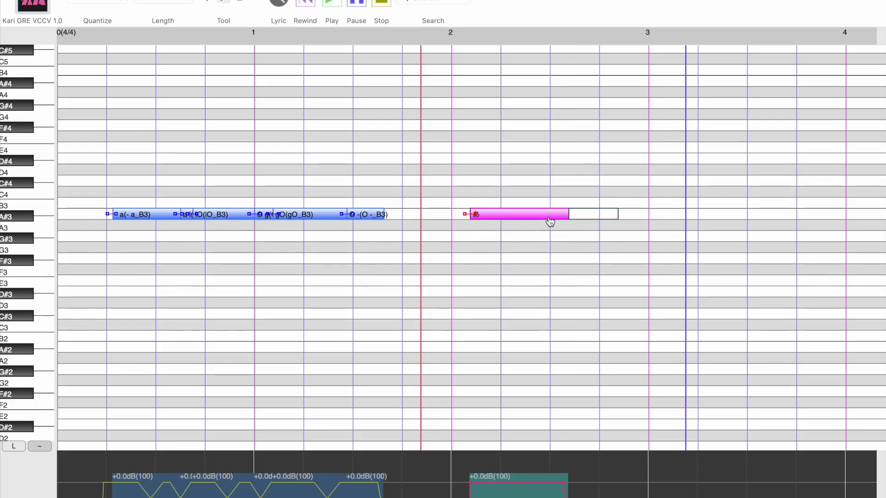
type("a O")
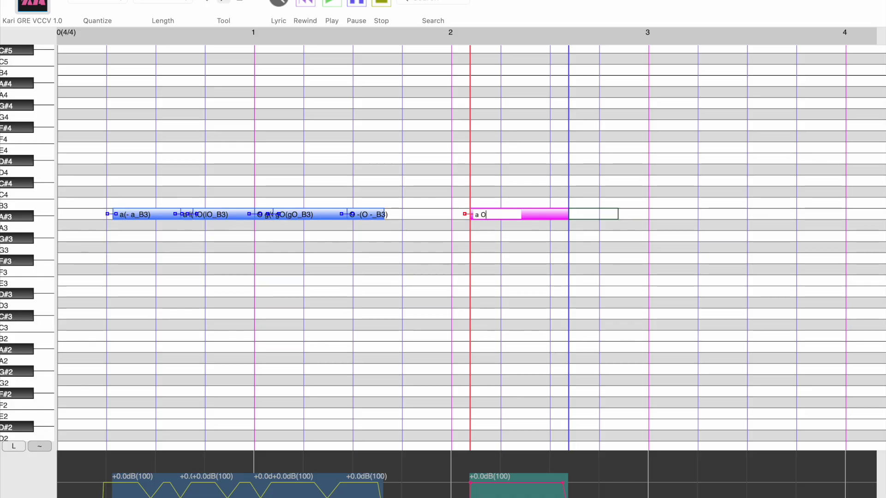
key("Left")
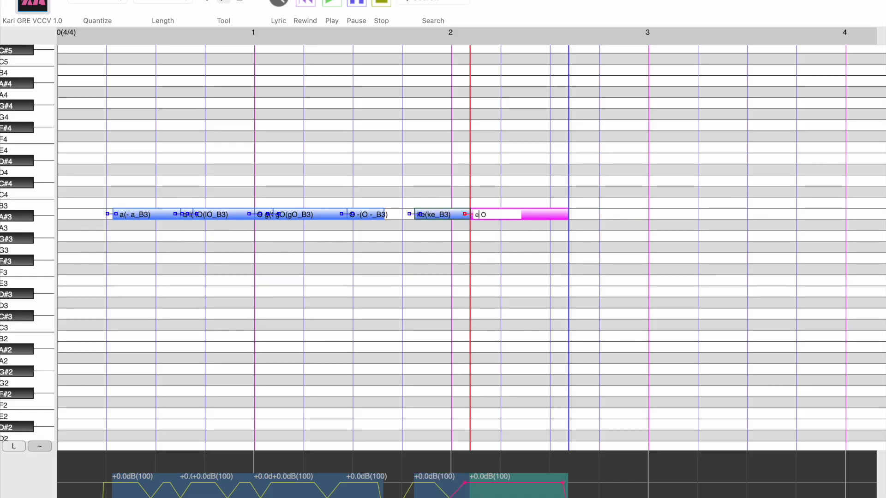
key("Return")
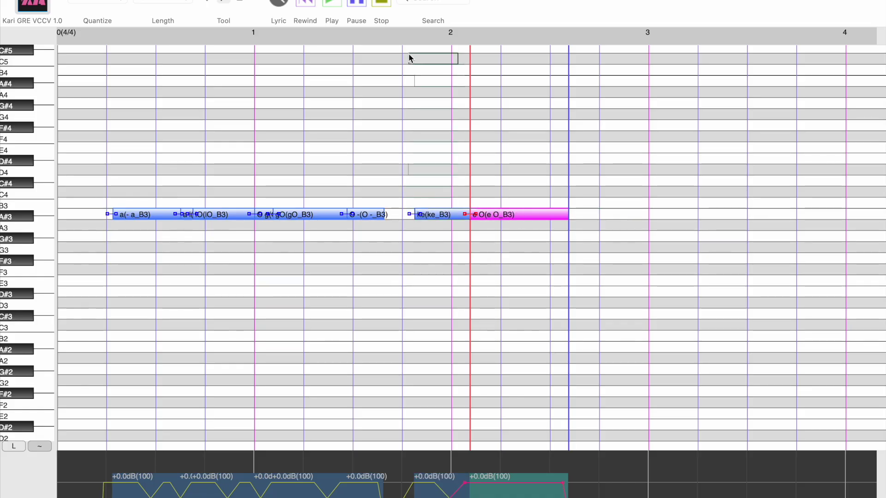
- Shorten the "e O" note and reopen its lyric to examine the two vowels
left_click(499, 212)
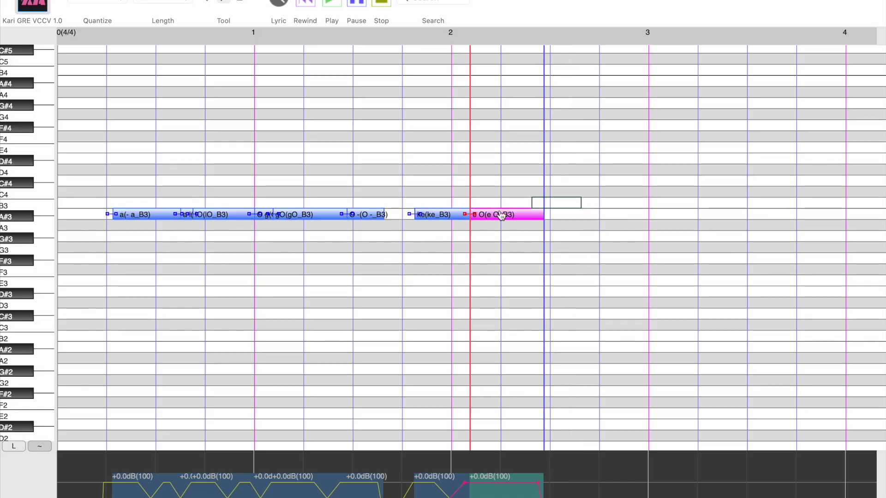
left_click(452, 217)
double_click(497, 217)
left_click(479, 216)
key("shift+Left")
key("Left")
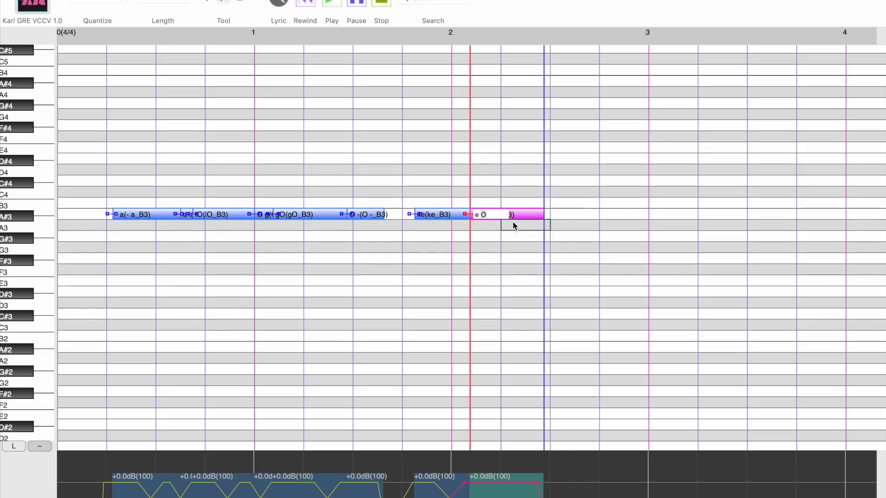
key("Return")
- Delete the "ke" and "e O" notes and try placing a single note at the start of measure 2
left_click(425, 146)
left_click_drag(424, 146, 555, 252)
right_click(512, 217)
left_click(525, 221)
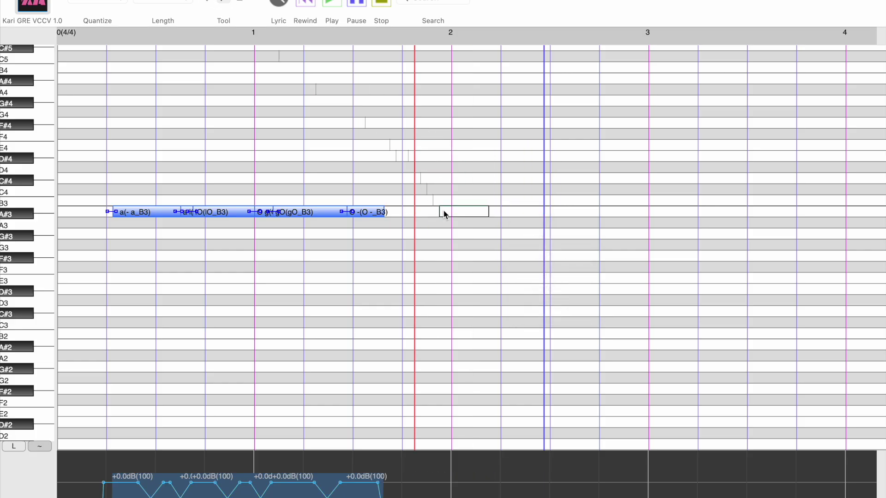
key("super+v")
left_click_drag(454, 211, 469, 211)
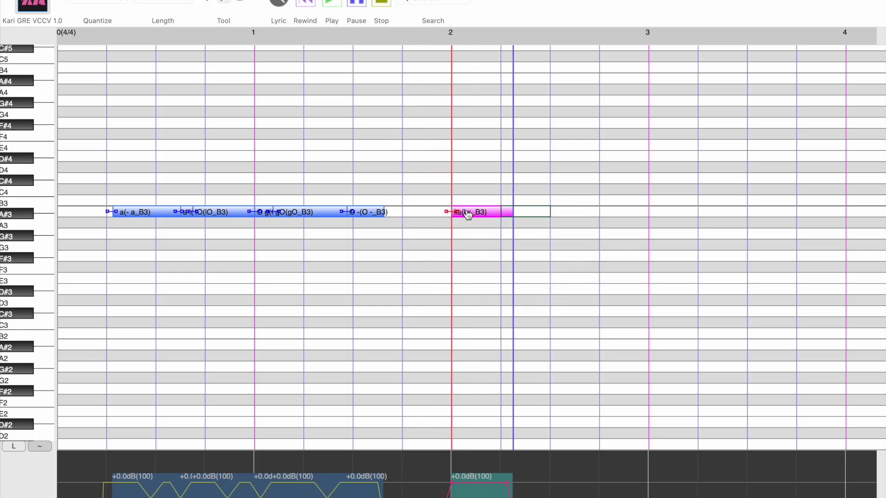
- Draw a short note ending at the measure 2 line, on the original phrase's pitch row, and set its lyric to "ks"
left_click_drag(424, 213, 457, 214)
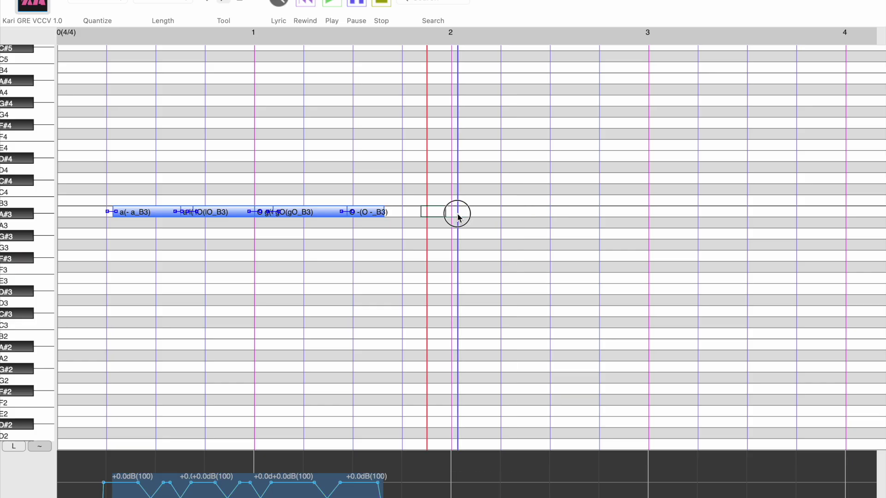
left_click(434, 214)
double_click(434, 213)
type("ks")
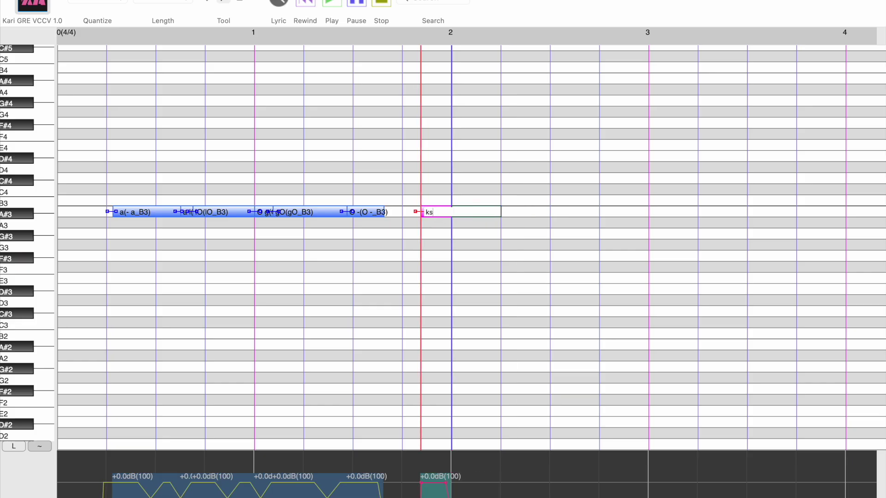
key("Return")
- Draw a quarter-note-long note directly after the "ks" note and set its lyric to "se"
left_click_drag(455, 215, 502, 215)
type("se")
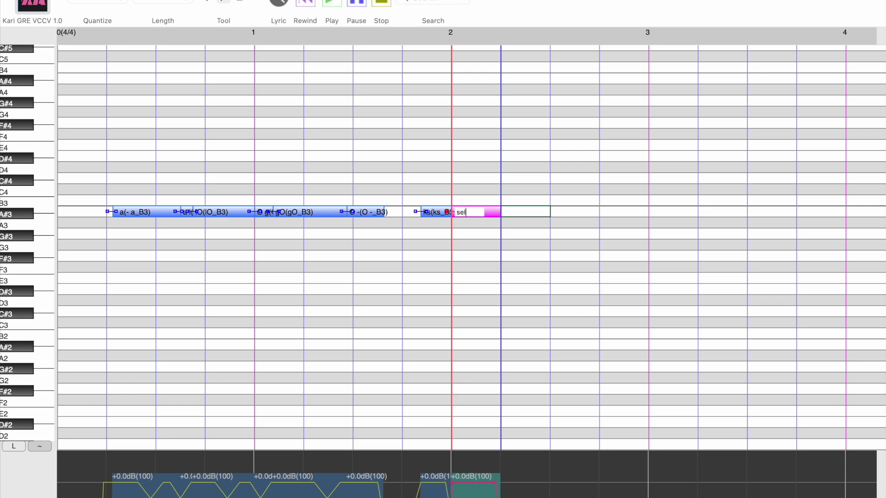
key("Return")
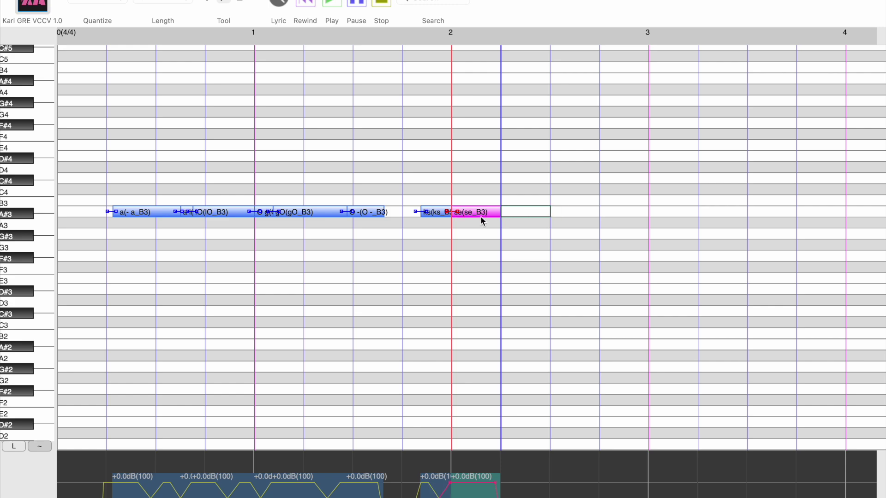
- Draw a short note directly after the "se" note and set its lyric to "e J"
left_click(506, 218)
type("e")
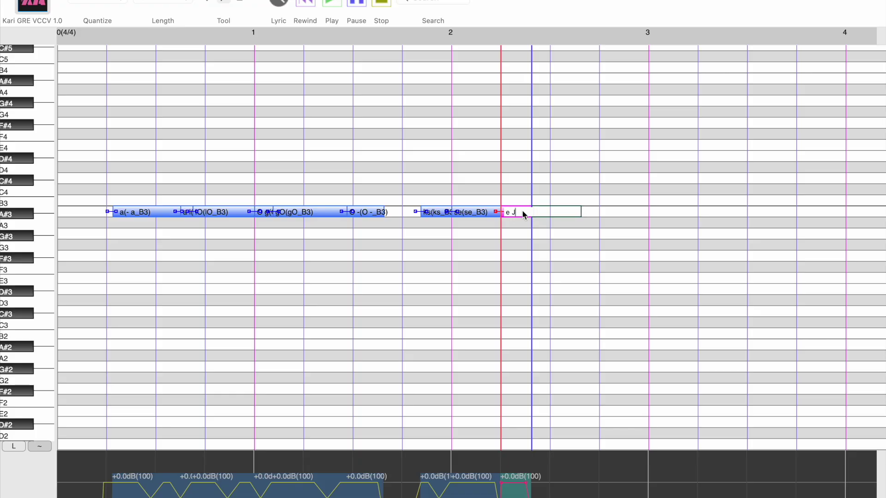
type(" J")
key("Return")
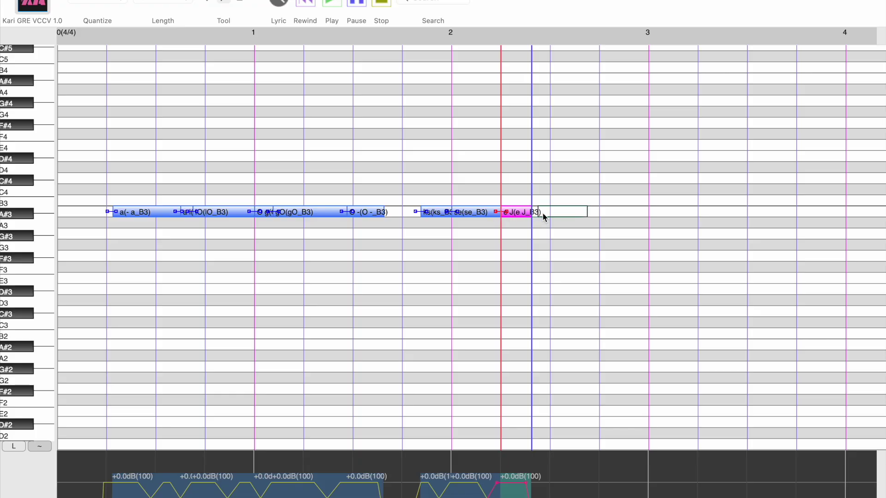
- Continue the phrase after "e J" with a longer note with the lyric "Ja" and a short ending note with the lyric "a -"
left_click(538, 217)
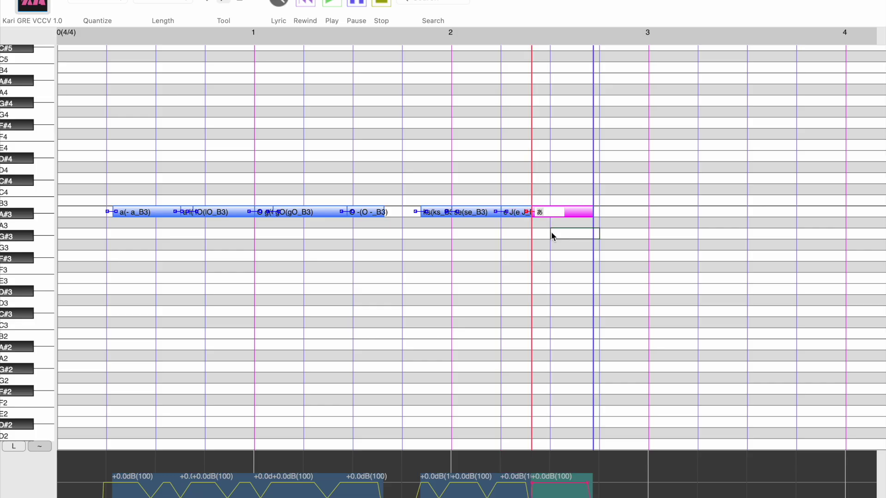
type("Ja")
key("Return")
left_click(618, 209)
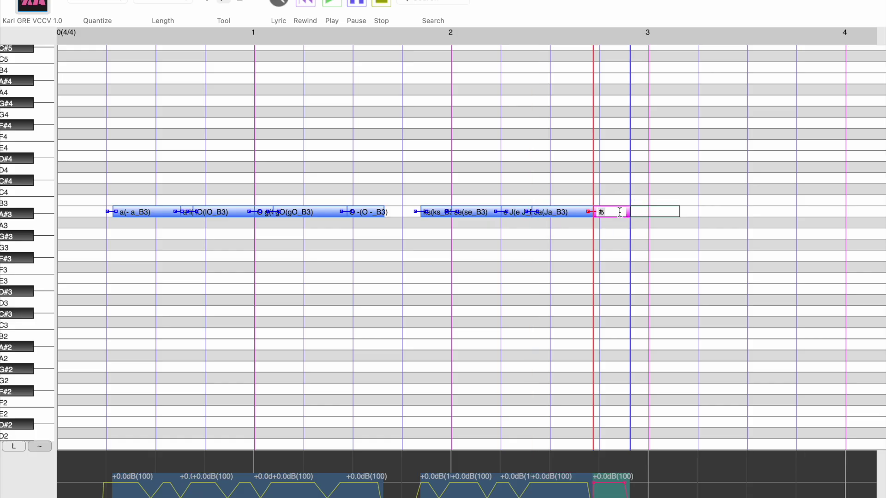
type("a -")
key("Return")
- Play the second phrase from just before its "ks" note, and reopen that note's lyric to examine the opening blend
left_click(410, 34)
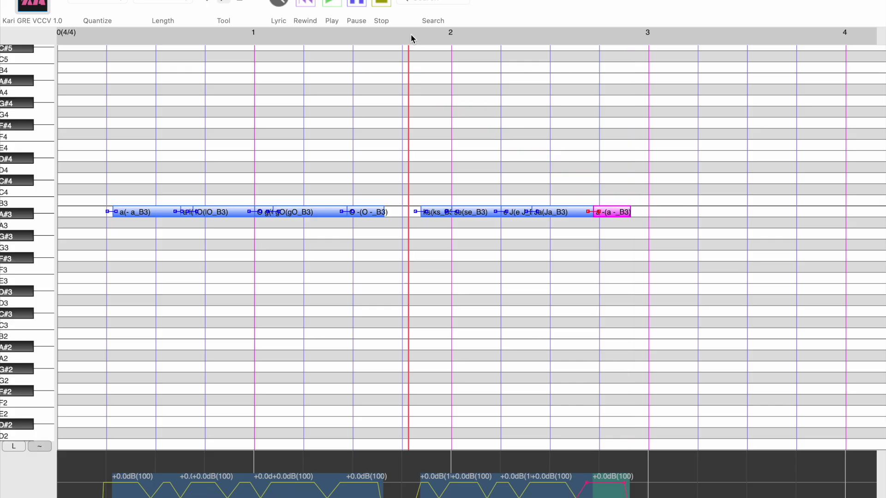
key("space")
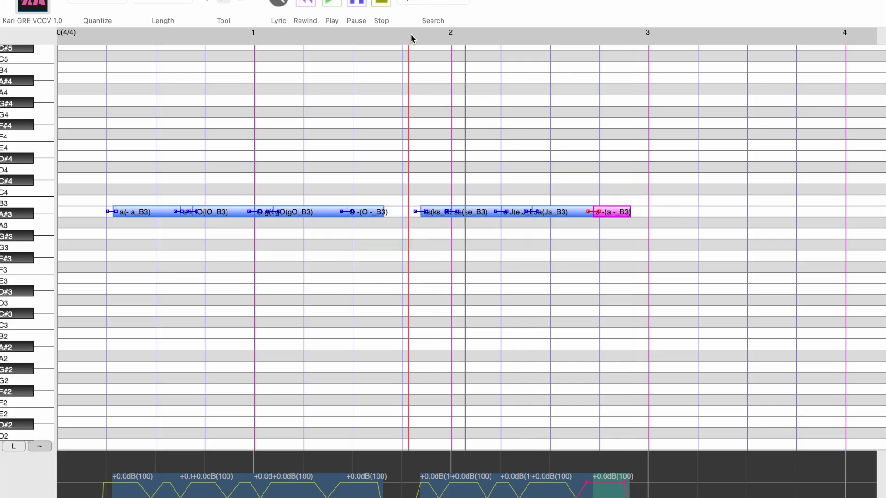
double_click(432, 213)
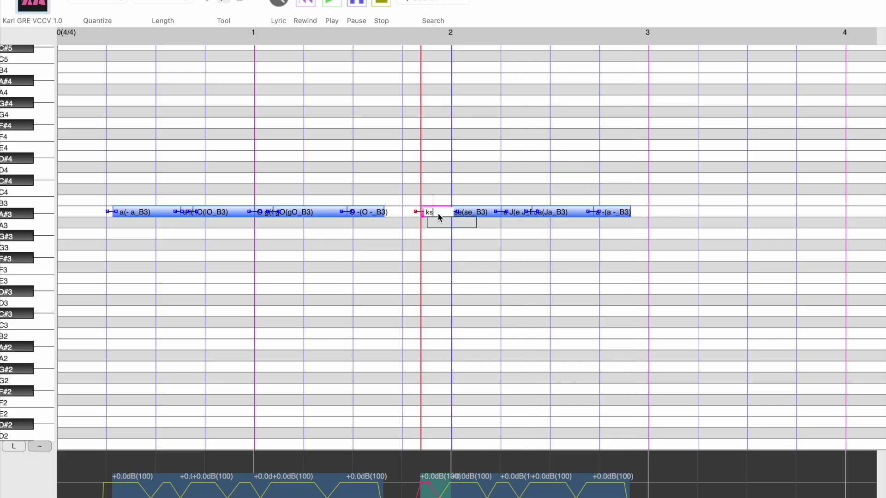
left_click_drag(440, 212, 420, 213)
- Select all the notes of both phrases and cut them from the score
left_click_drag(111, 158, 717, 274)
right_click(575, 216)
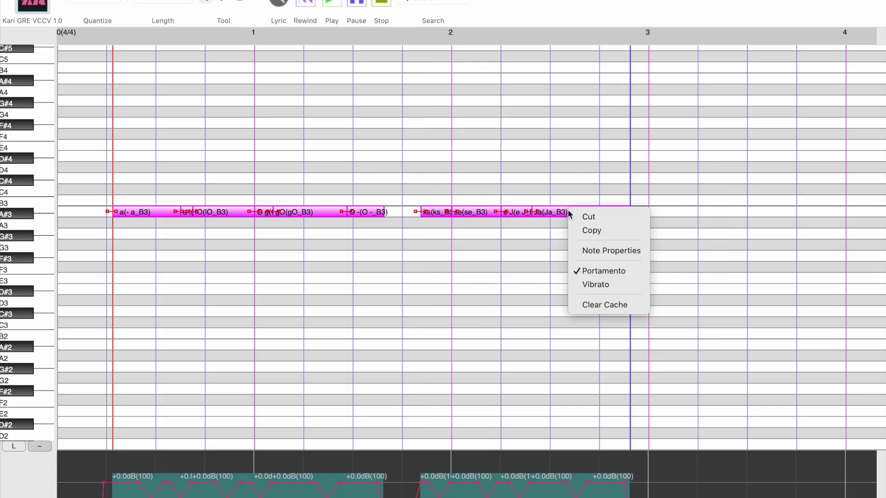
left_click(585, 216)
left_click(112, 40)
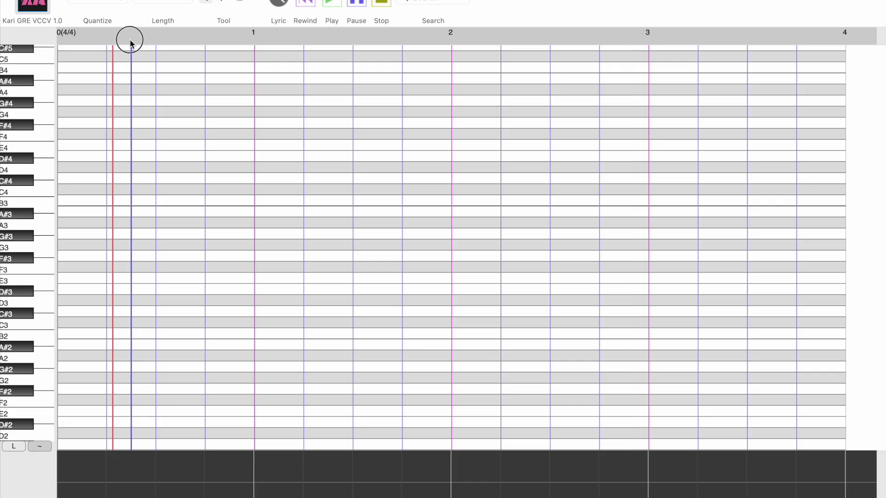
left_click(132, 41)
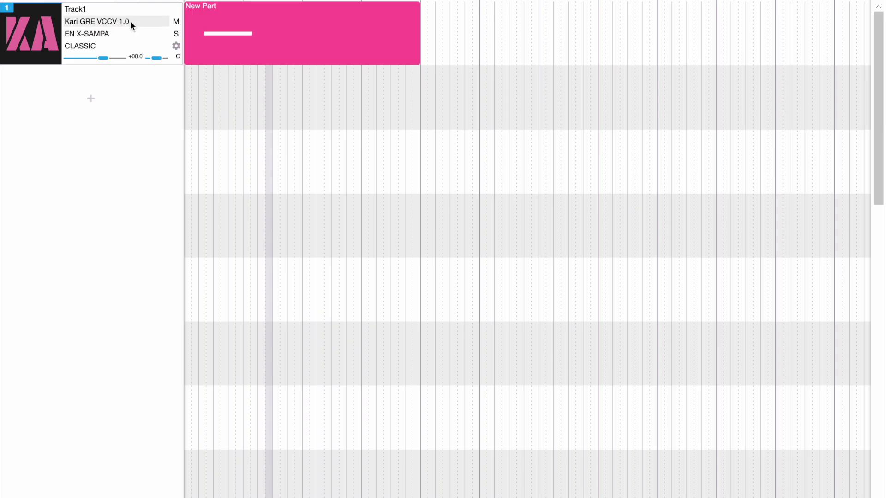
- In OpenUtau, examine the phonemizers offered for Track1 and the further language categories, including English
left_click(89, 34)
mouse_move(126, 164)
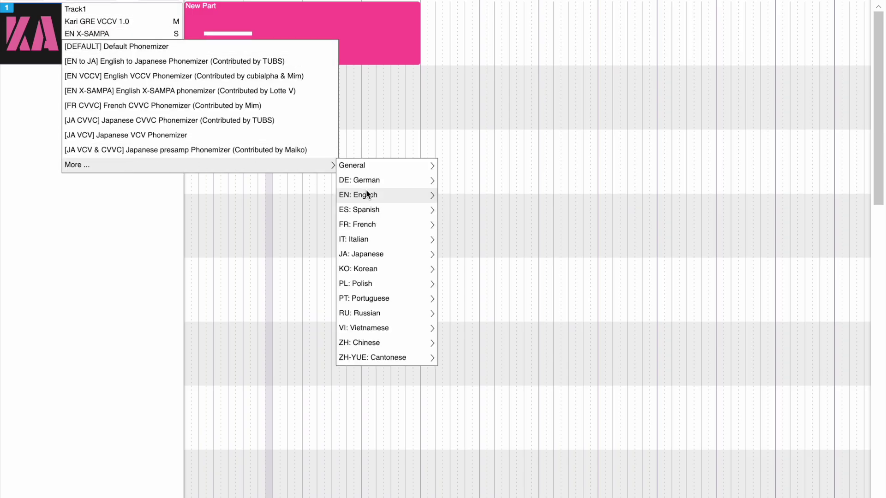
mouse_move(365, 194)
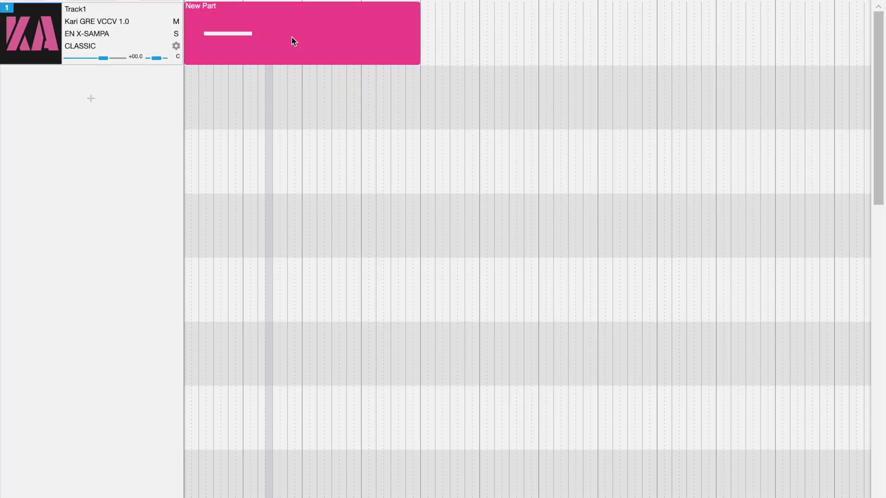
- Open New Part for editing and replace its note's lyric with plain "afroditi", without the phonetic hint
double_click(295, 40)
double_click(219, 237)
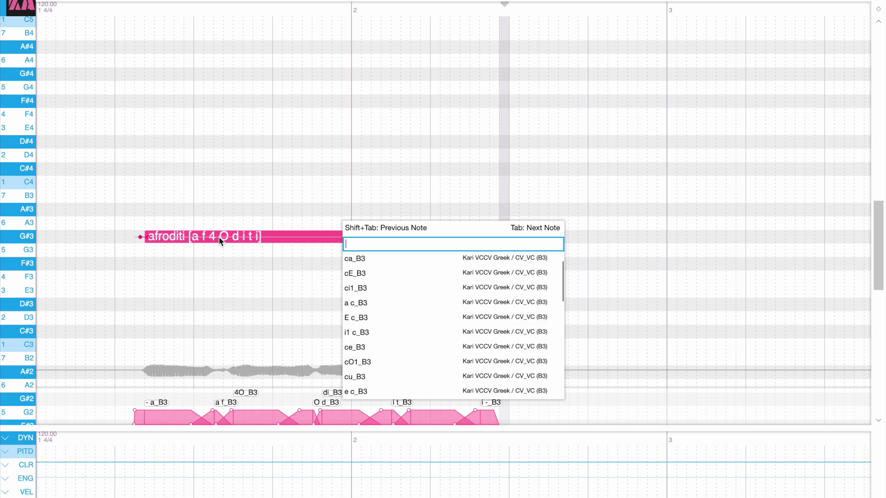
type("afroditi")
key("Return")
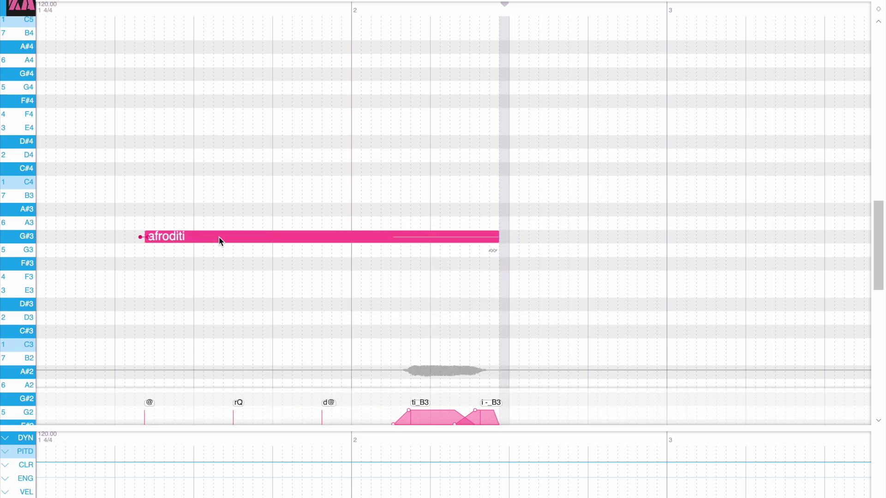
- Add the phonetic hint "[a f 4 O d i t i]" to the "afroditi" lyric and play the note from its start
mouse_move(124, 10)
left_mouse_down()
mouse_move(488, 87)
mouse_move(287, 77)
mouse_move(81, 106)
mouse_move(125, 133)
mouse_move(395, 172)
mouse_move(500, 172)
mouse_move(132, 199)
left_mouse_up()
double_click(194, 232)
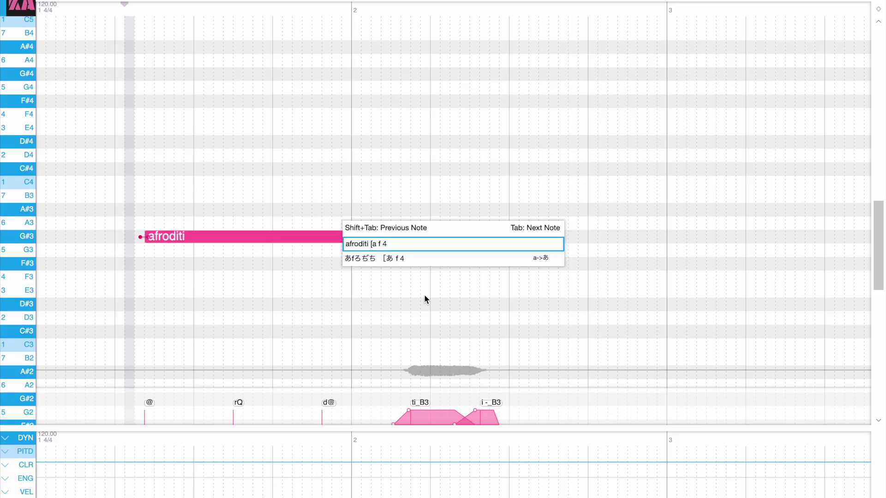
type("O t i")
left_click_drag(371, 245, 400, 249)
left_click(126, 131)
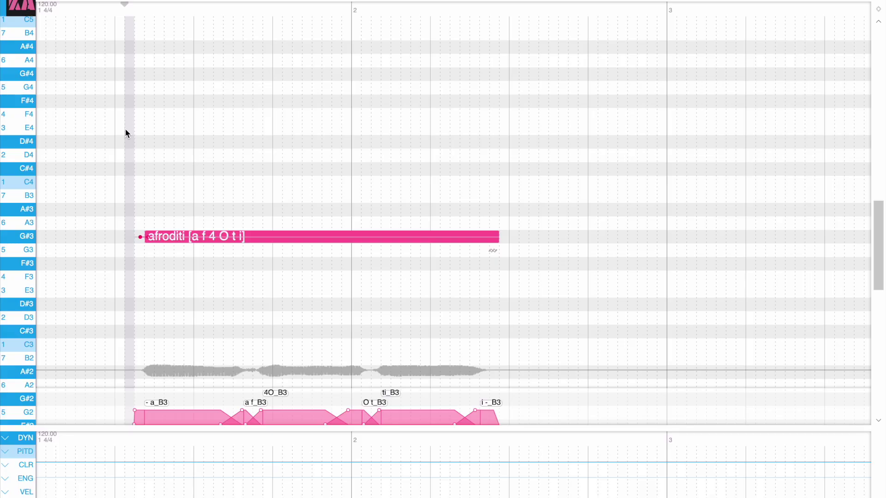
key("space")
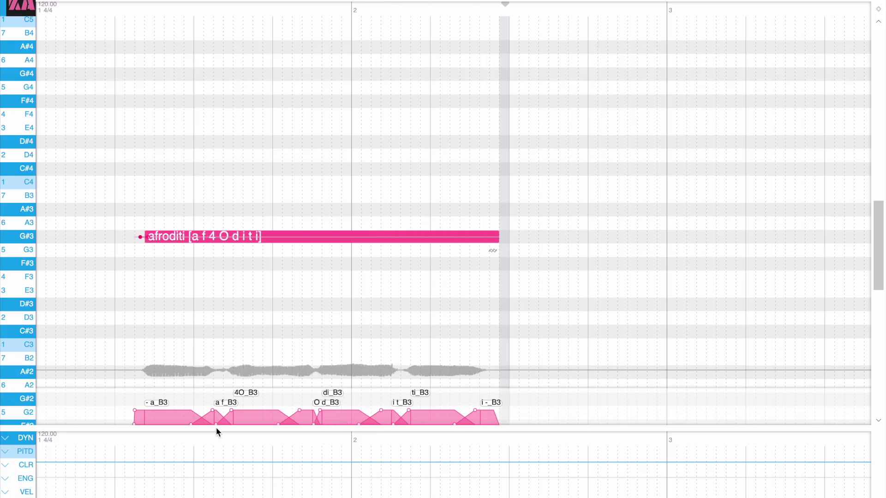
- Adjust the crossfade into the 4O_B3 phoneme of the "afroditi" note and play the note from its start
left_click_drag(217, 423, 234, 424)
left_click(119, 10)
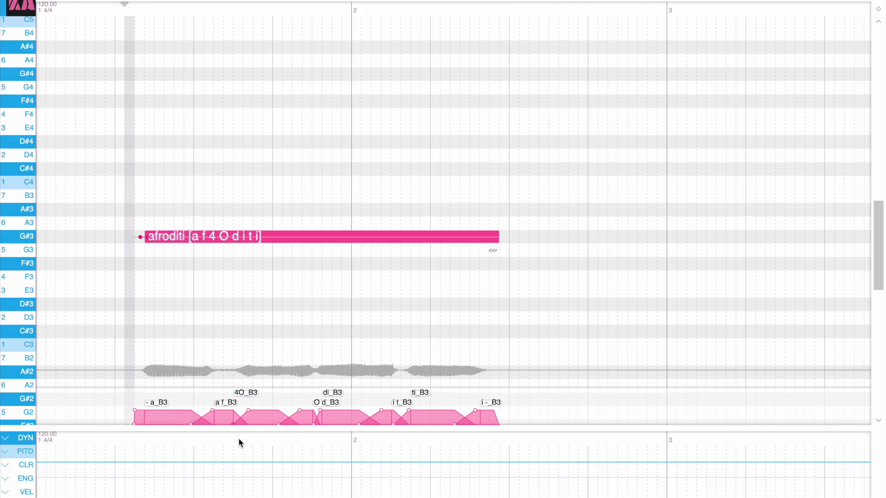
mouse_move(235, 424)
left_mouse_down()
mouse_move(223, 422)
mouse_move(247, 425)
left_mouse_up()
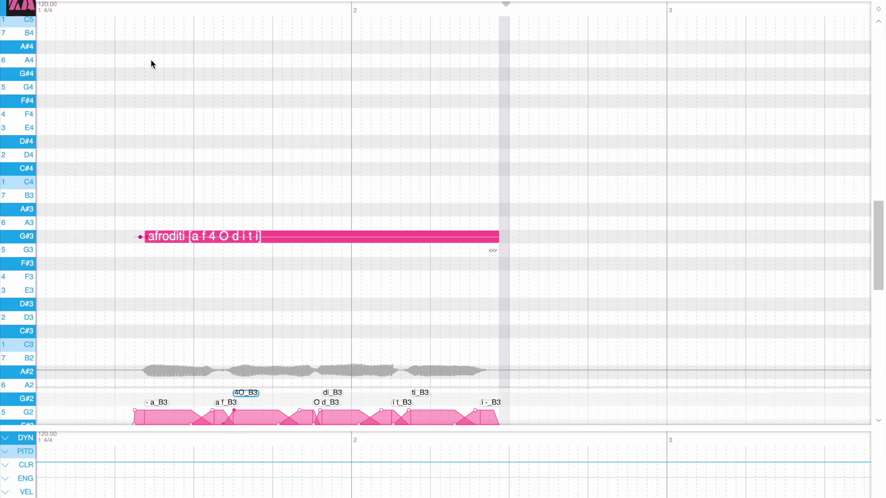
- Replace the "afroditi" note with a new G#3 note about one measure long and set its lyric to "ksenya"
mouse_move(135, 236)
left_mouse_down()
mouse_move(435, 223)
mouse_move(453, 241)
left_mouse_up()
double_click(446, 237)
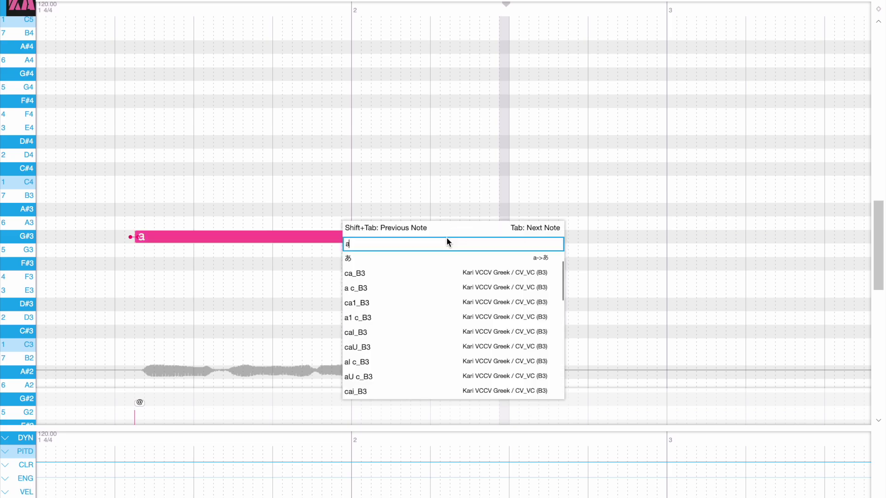
type("ksenya")
key("Return")
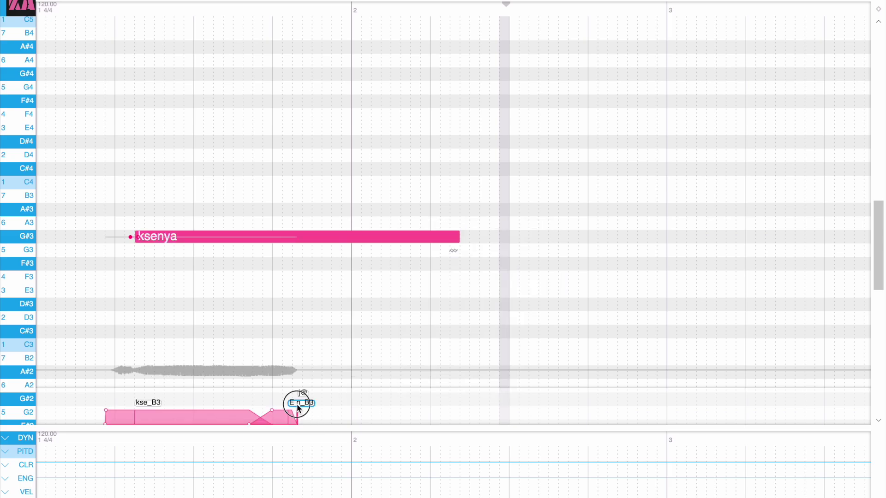
- Override the "E n_B3" phoneme alias of the "ksenya" note with "E J_B3"
double_click(300, 402)
left_click(354, 246)
key("BackSpace")
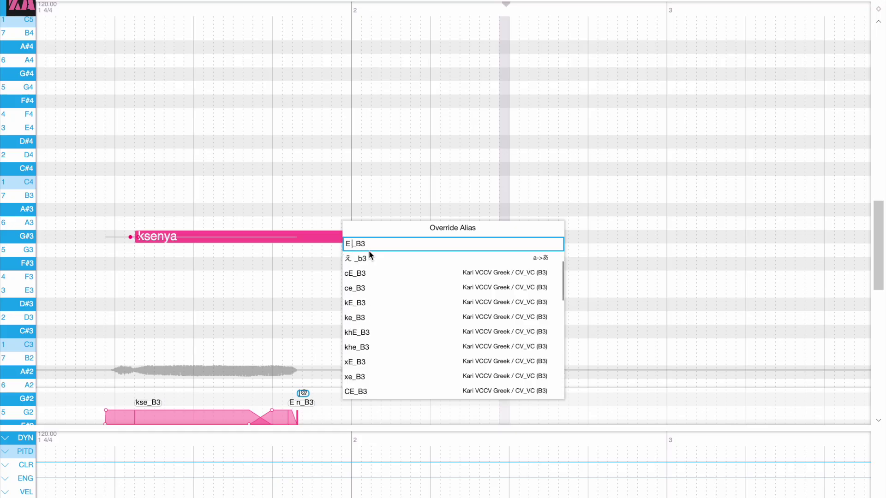
type("J")
key("Return")
- Override the "j@" phoneme alias with "Ja" and play the "ksenya" note from before its start
double_click(302, 392)
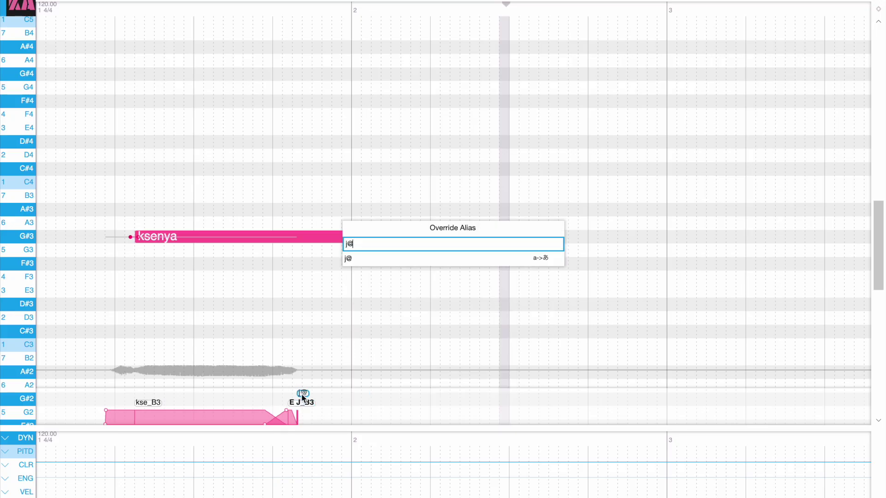
type("Ja")
key("Return")
left_click_drag(113, 9, 103, 46)
left_click(216, 125)
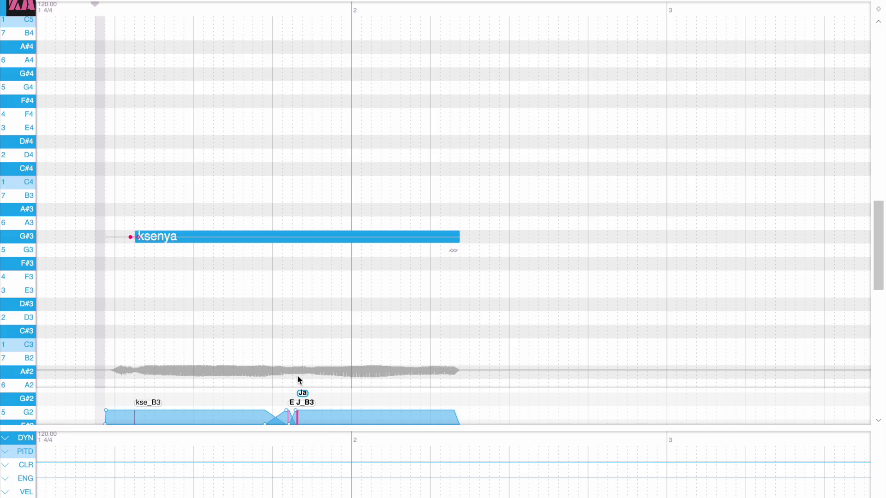
- Change the "ksenya" note's lyric to "- a" and shorten the note to less than a third of its length
double_click(347, 236)
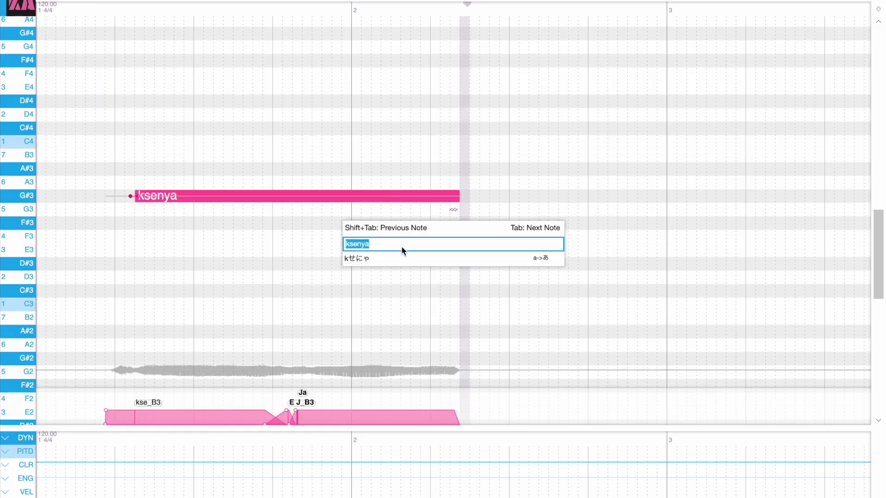
type("a")
key("Return")
left_click_drag(459, 196, 226, 203)
- Set Track1's phonemizer to Default Phonemizer in the track window and return to the piano roll
key("alt+Tab")
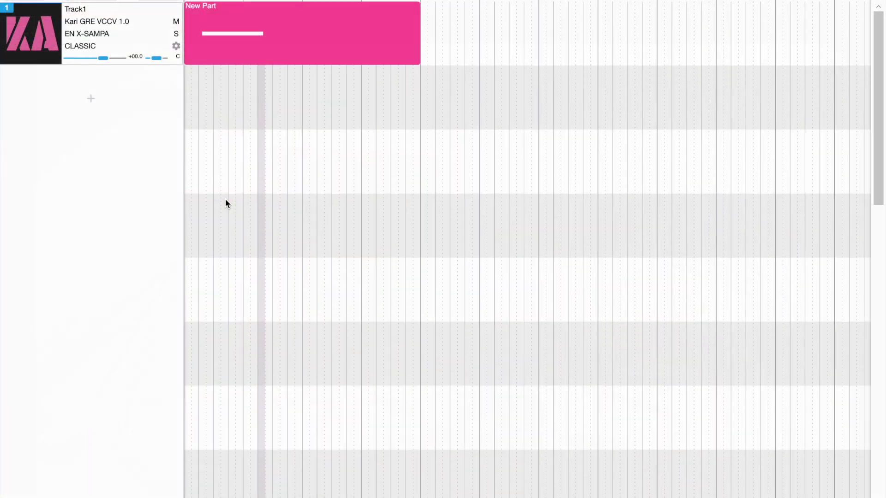
left_click(114, 32)
left_click(116, 46)
key("alt+Tab")
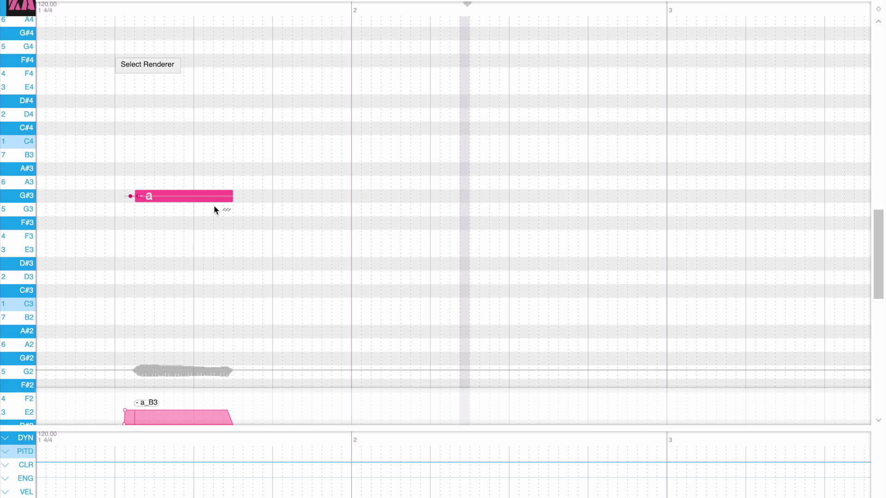
- Shorten the "- a" note to end on the beat line and add a note half as long directly after it, with the lyric "a f"
left_click_drag(233, 197, 191, 200)
left_click(197, 198)
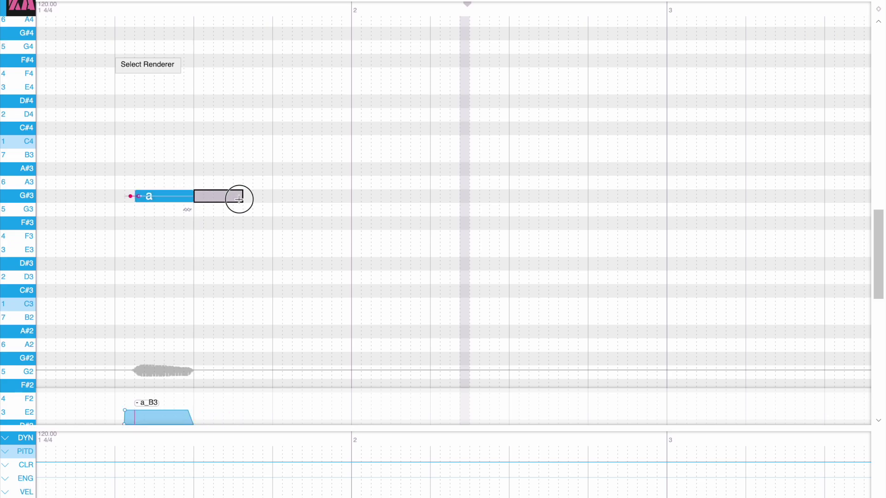
left_click_drag(196, 197, 248, 197)
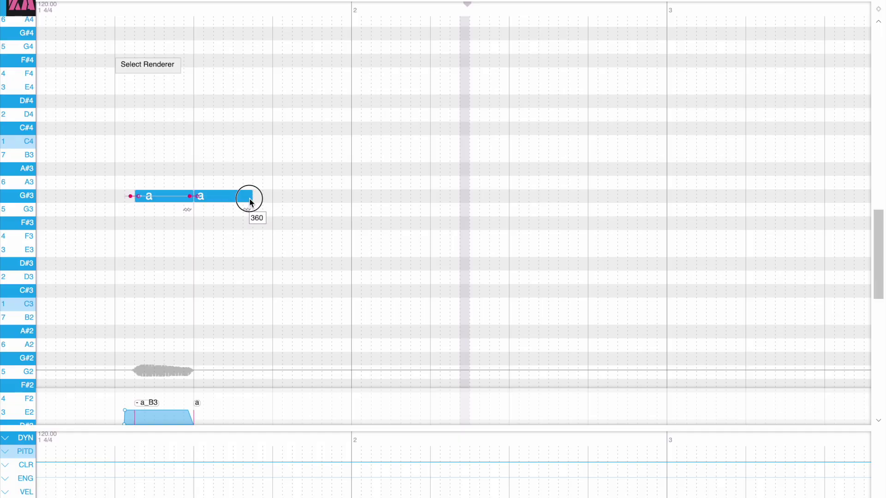
double_click(232, 198)
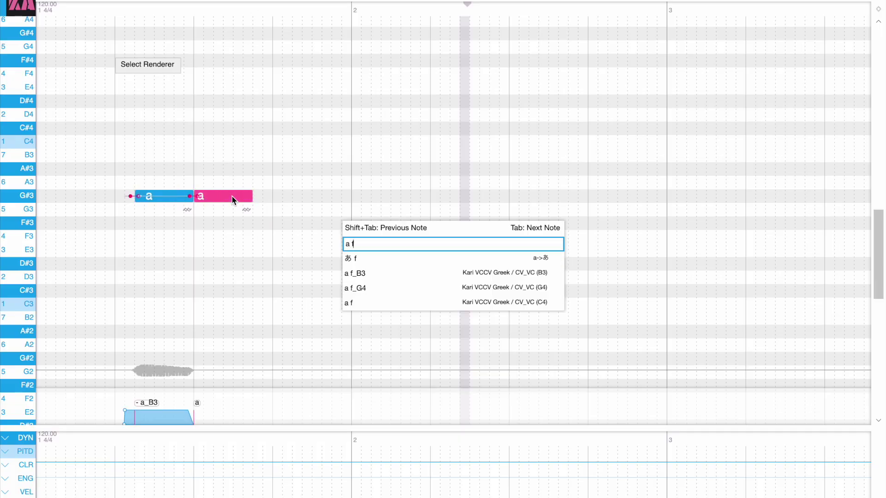
type("f")
key("Return")
left_click_drag(251, 198, 222, 199)
- Draw a note as long as the "- a" note directly after "a f" and set its lyric to "4O"
left_click_drag(226, 198, 277, 198)
double_click(268, 198)
type("4O")
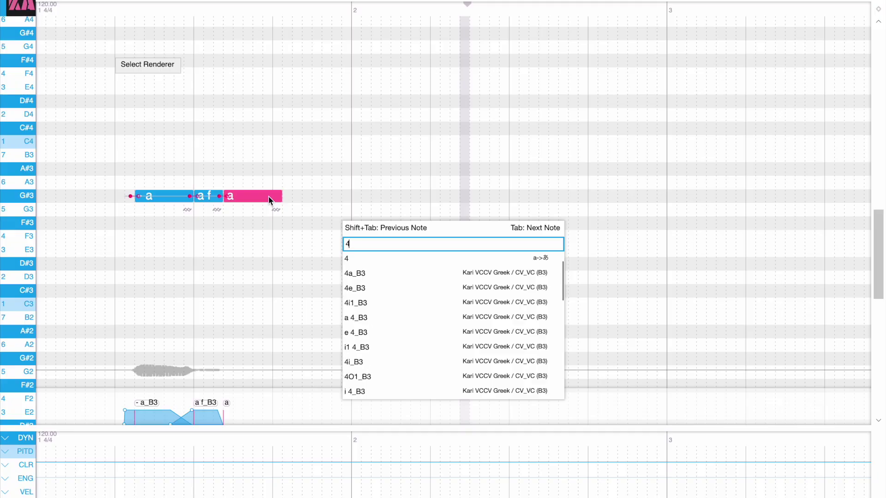
key("Return")
- Draw a short note directly after the "4O" note and set its lyric to "O d"
left_click_drag(287, 198, 307, 197)
double_click(307, 198)
type("O")
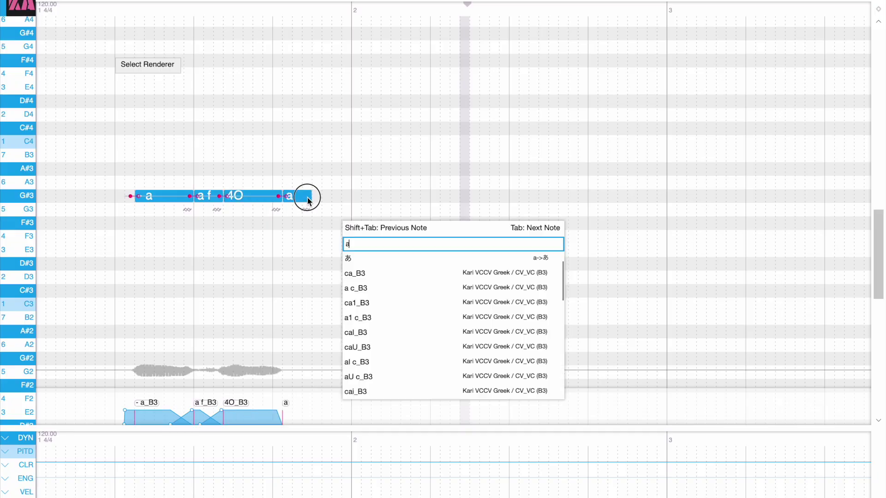
type(" d")
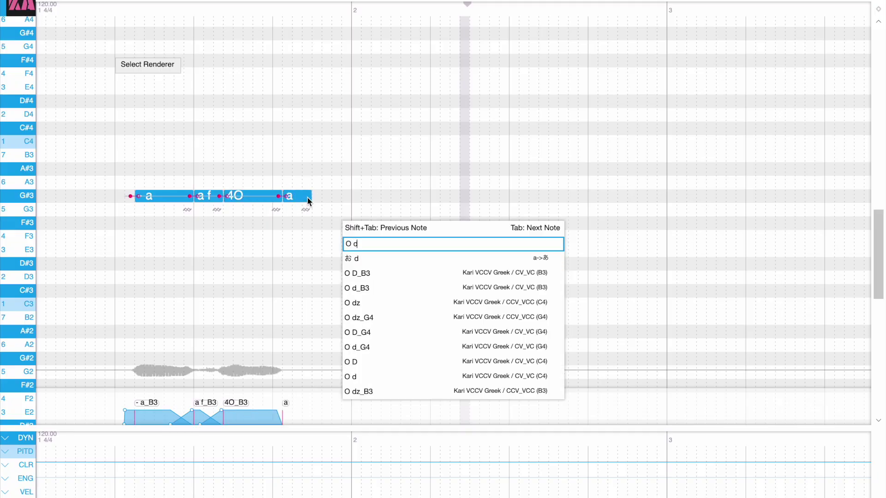
key("Return")
- Draw a longer note directly after the "O d" note and set its lyric to "di"
double_click(357, 199)
type("d")
left_click_drag(317, 199, 415, 197)
type("i")
key("Return")
- Set the lyric of the short note directly after "di" to "i t"
double_click(412, 198)
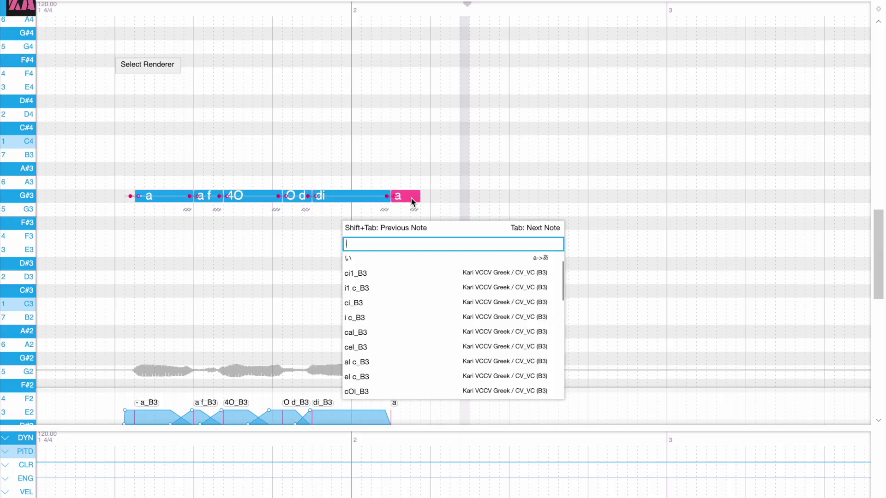
type("i t")
key("Return")
- Draw a note slightly longer than one beat directly after the "i t" note and set its lyric to "ti"
left_click_drag(422, 198, 507, 198)
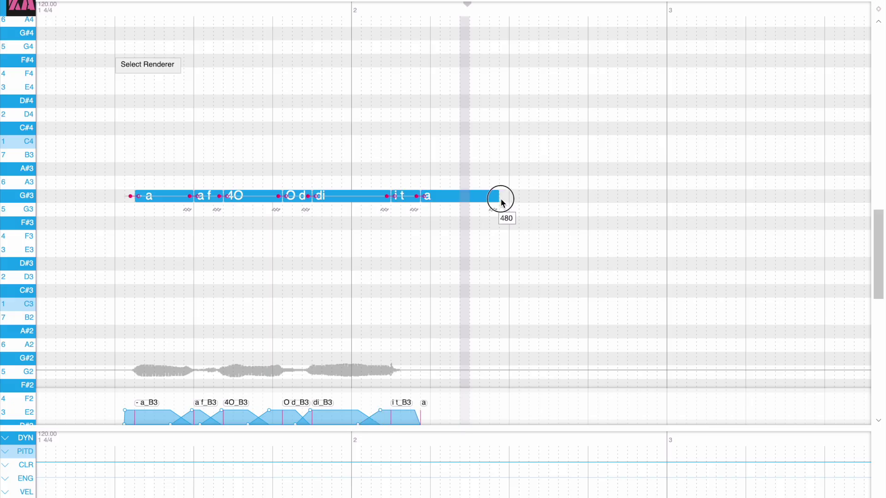
double_click(477, 202)
type("ti")
key("Return")
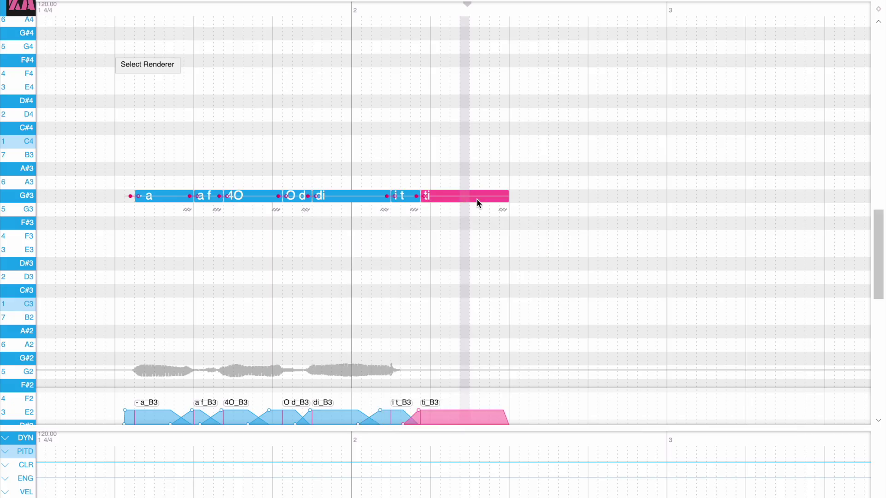
- Add a half-beat ending note with the lyric "i -" directly after "ti" and play the phrase back
left_click_drag(511, 197, 546, 197)
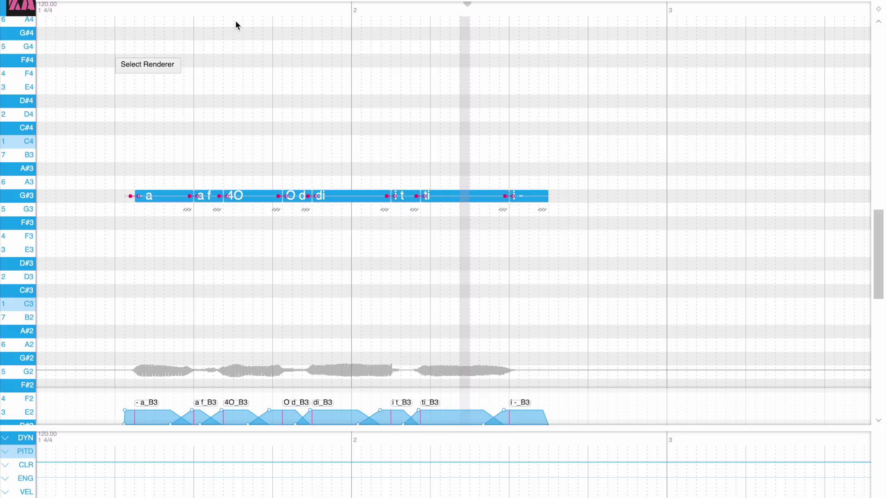
mouse_move(499, 13)
left_mouse_down()
mouse_move(552, 12)
mouse_move(206, 20)
mouse_move(103, 3)
mouse_move(378, 185)
mouse_move(559, 213)
mouse_move(109, 108)
mouse_move(129, 117)
left_mouse_up()
scroll(605, 189, "right", 10)
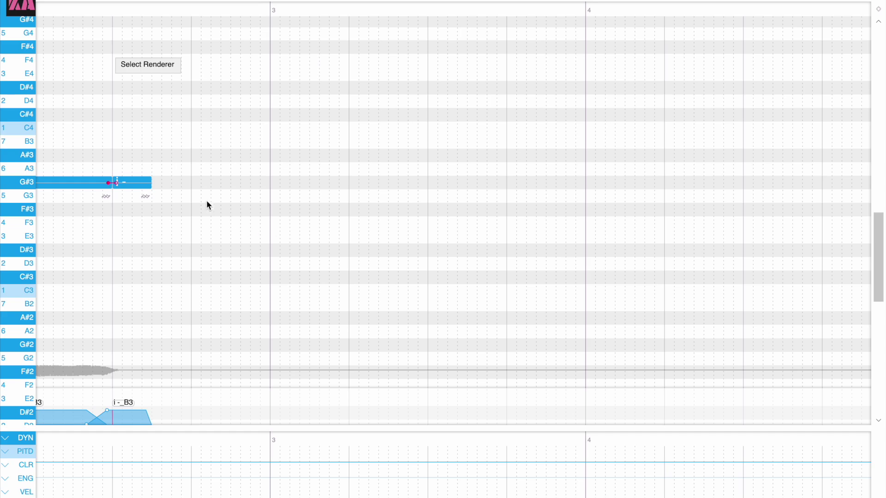
- Draw a rising phrase around bar 3 with lyrics "la" on G#3, "a a" on A#3, and "a a" and "a -" on C4
double_click(278, 187)
mouse_move(215, 187)
left_mouse_down()
mouse_move(315, 187)
mouse_move(398, 159)
left_mouse_up()
type("la")
key("Return")
double_click(379, 158)
type("a a")
key("Return")
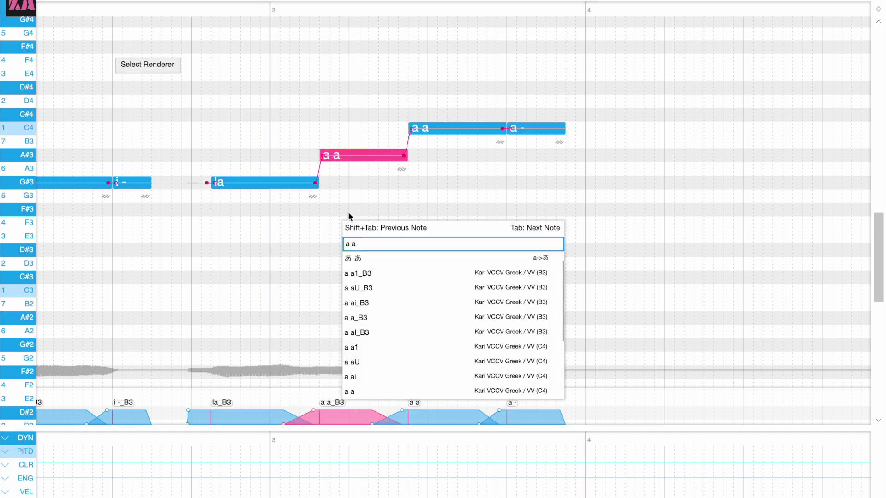
- Review the lyrics of the "a a" and closing "a -" notes in the rising phrase and play it back
left_click_drag(345, 244, 359, 246)
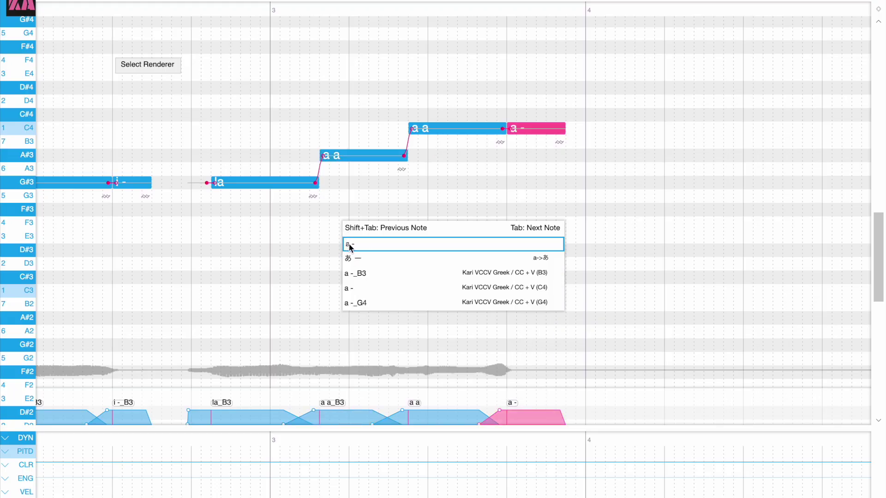
left_click_drag(347, 244, 358, 246)
left_click(476, 132)
left_click(556, 58)
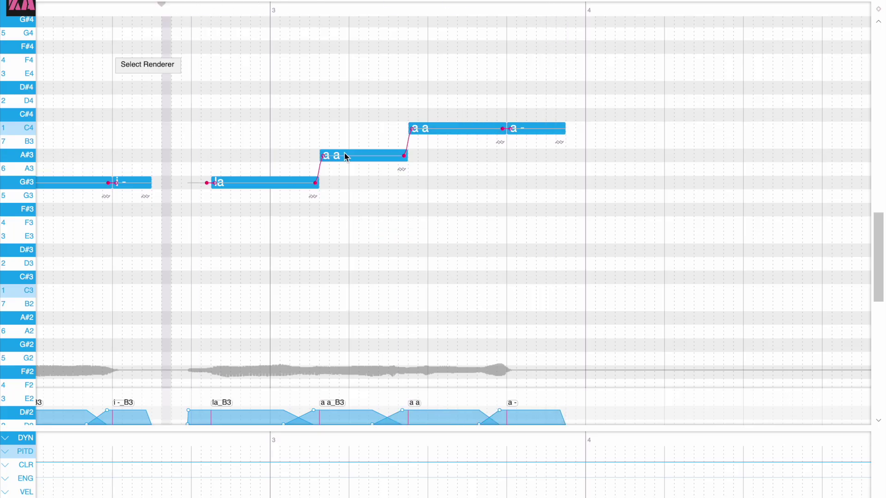
- Replace the lyrics of both "a a" notes, on A#3 and C4, with "+"
double_click(359, 153)
type("+")
key("Return")
- Start the pitch transitions out of the A#3 note and the "la" note earlier for smoother slides, and play the phrase
left_click_drag(403, 156, 390, 157)
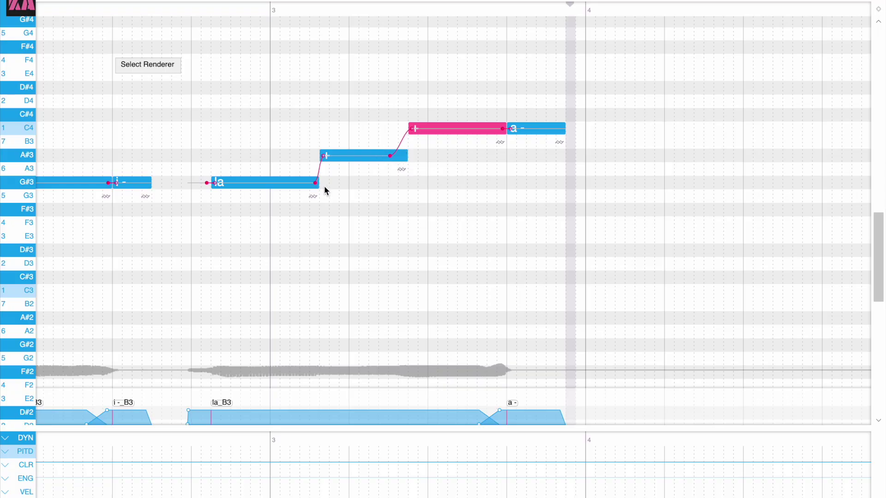
left_click_drag(317, 184, 302, 184)
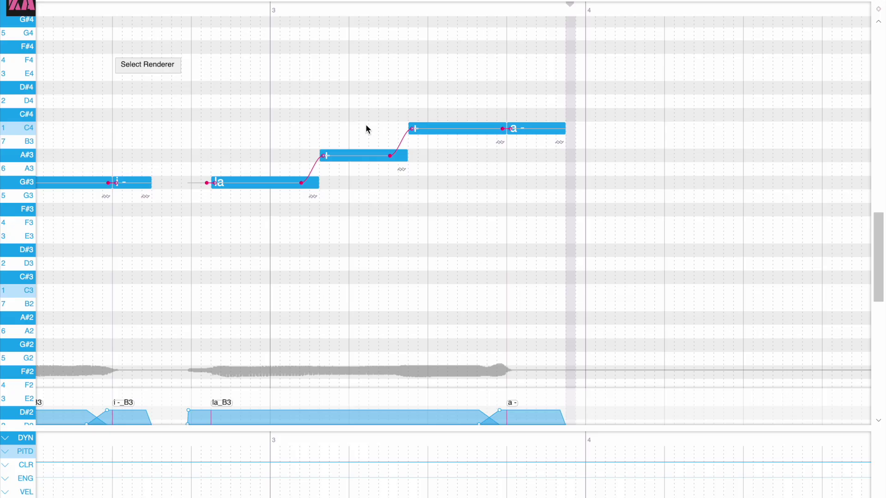
scroll(366, 125, "left", 5)
scroll(366, 125, "right", 3)
left_click_drag(251, 11, 256, 109)
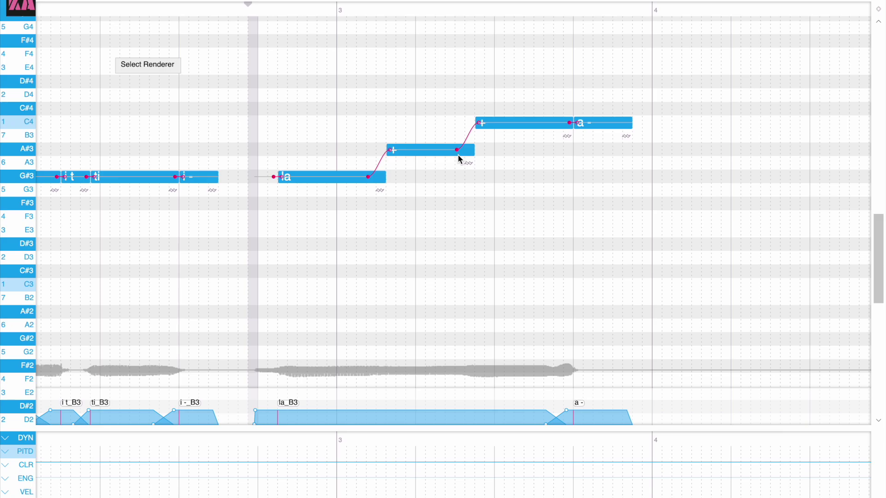
- Change the "la" note's lyric to "ksenya" and switch the track from the default phonemizer to a word-based one
double_click(439, 154)
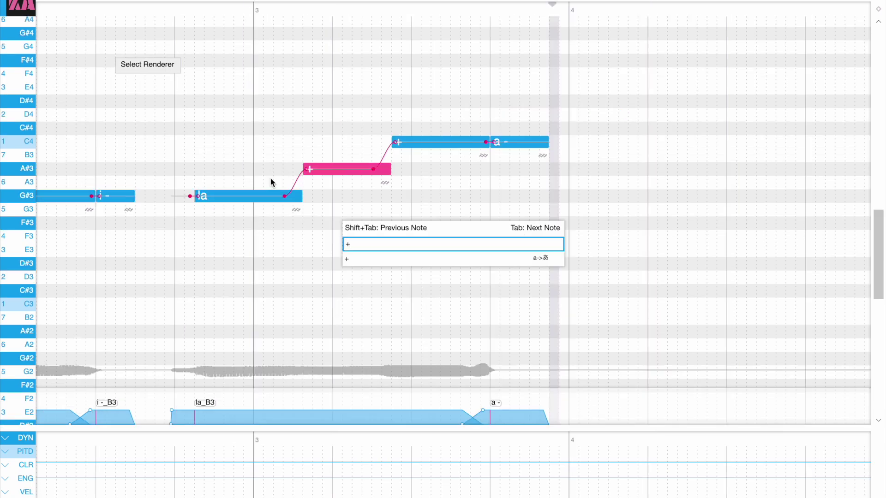
key("shift+Tab")
type("ksenya")
key("Return")
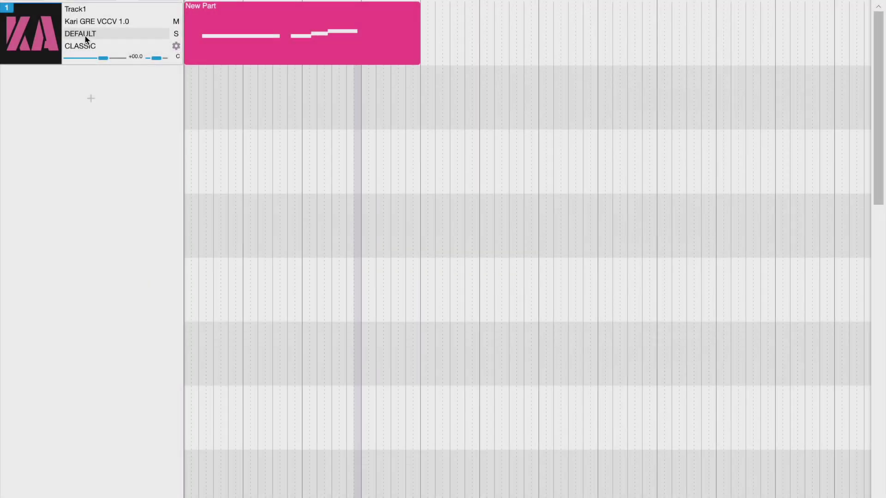
left_click(88, 34)
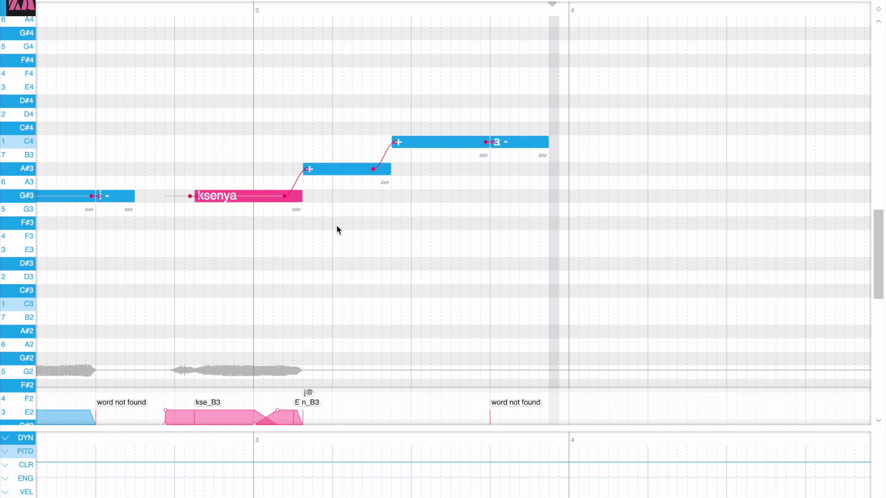
- Override the "ksenya" phoneme aliases, replacing "j@" with "Ja" and "E n_B3" with "E J_B3"
double_click(307, 402)
type("JA")
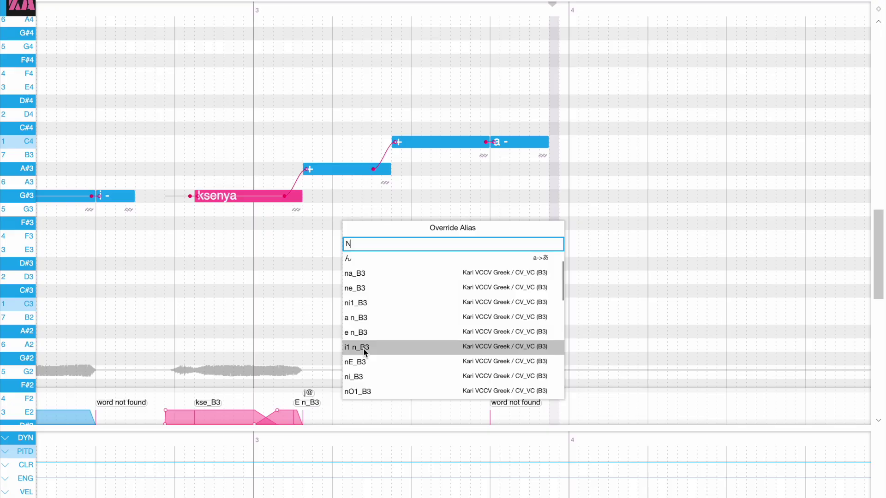
left_click(363, 348)
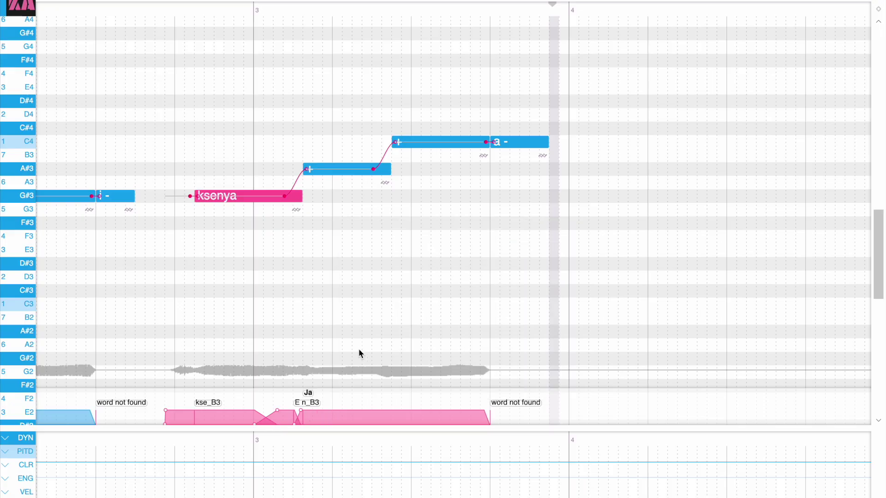
- Delete the trailing "a -" note on C4
left_click(516, 143)
right_click(515, 143)
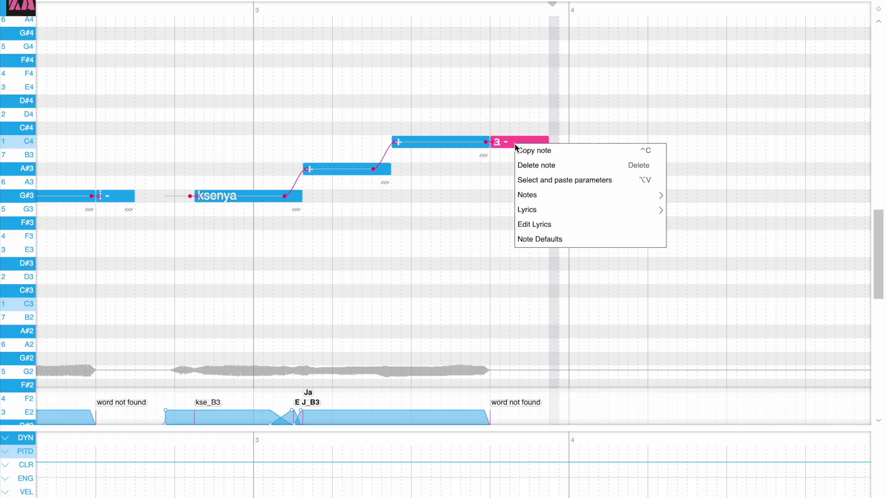
left_click(549, 166)
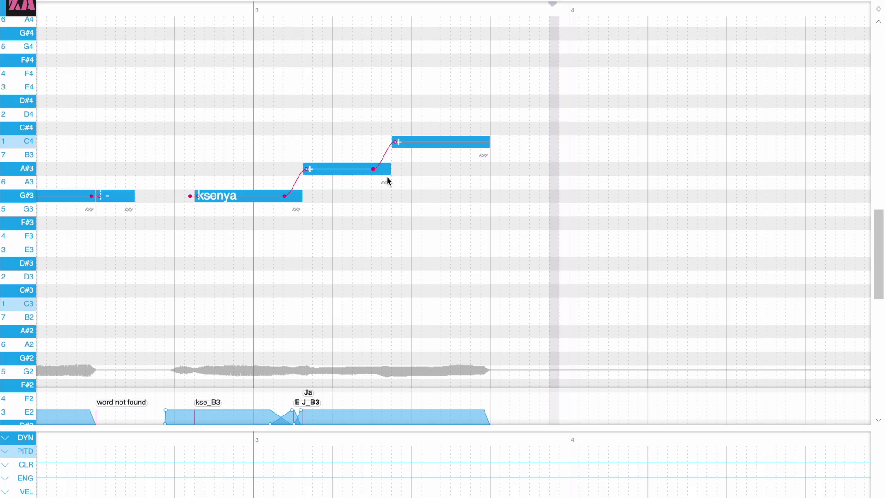
- Set the A#3 note's lyric to "+~" to extend the previous syllable, and play the "ksenya" phrase
left_click(335, 164)
left_click_drag(155, 9, 493, 197)
scroll(494, 198, "left", 5)
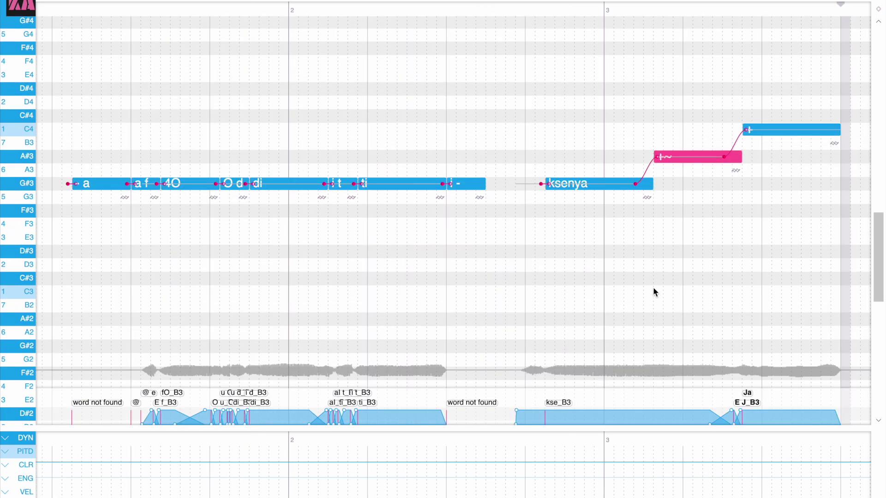